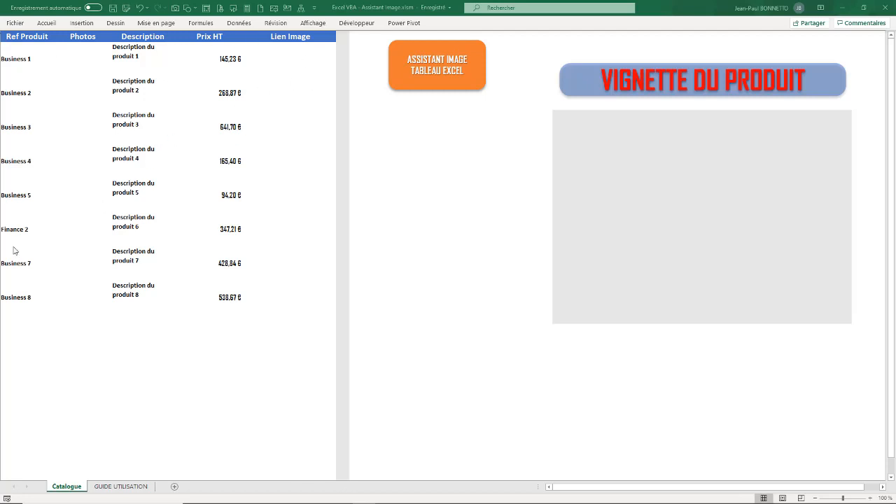
Step: Examine the product references listed in the Ref Produit column, from Business 1 to Business 8
left_click(10, 61)
left_click(12, 95)
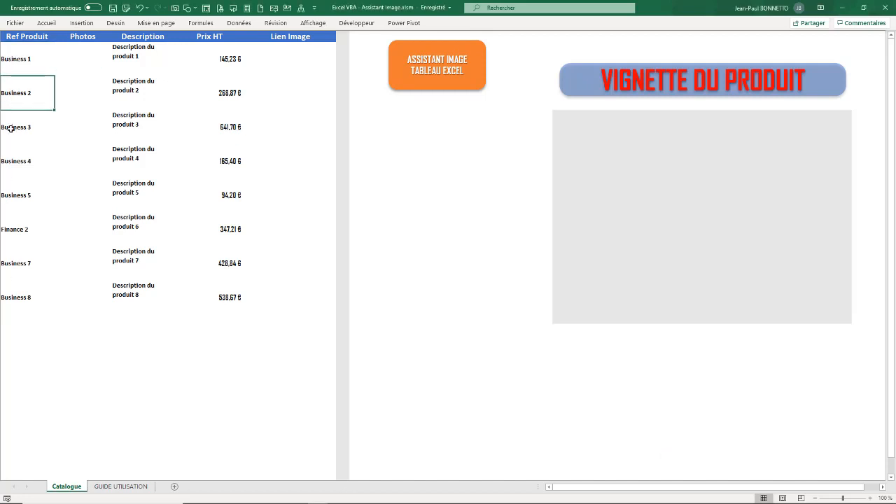
left_click(11, 128)
left_click(16, 163)
left_click(11, 203)
left_click(12, 232)
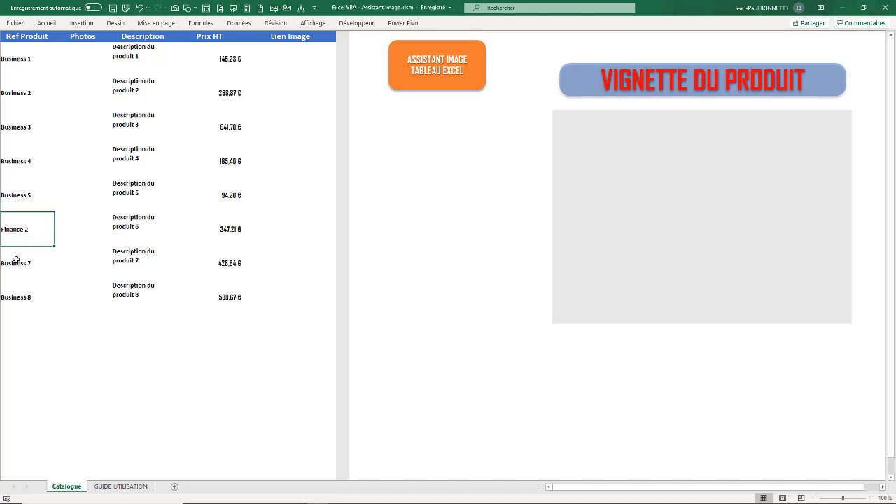
left_click(16, 262)
left_click(16, 300)
left_click_drag(14, 53, 3, 303)
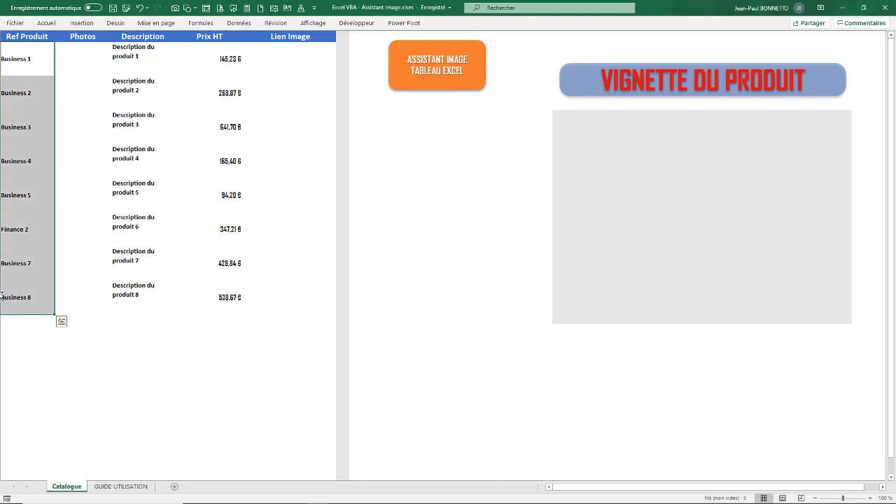
Step: Examine the Photos, Description, Prix HT and Lien Image columns of the product catalogue
left_click(80, 55)
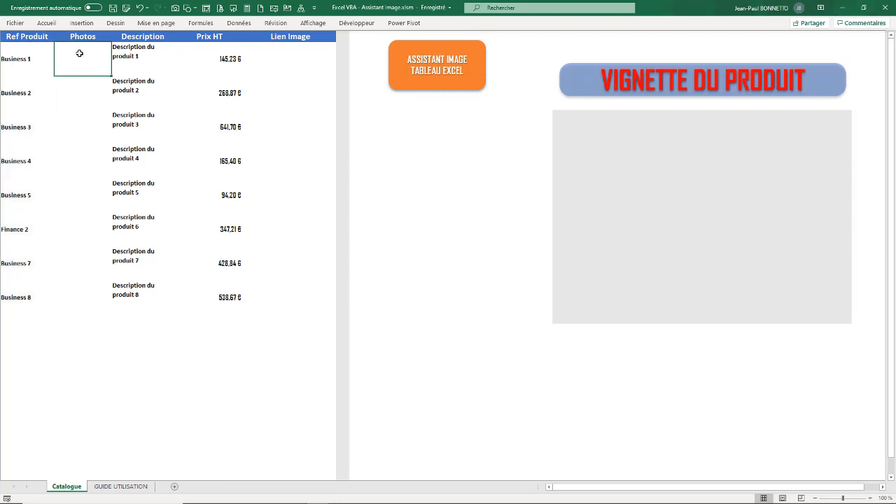
left_click(73, 102)
left_click(75, 138)
left_click(76, 172)
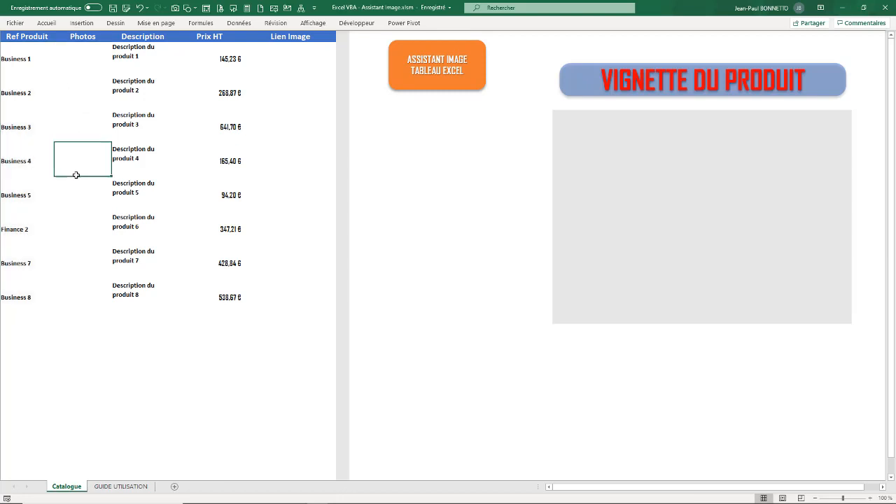
left_click(73, 204)
left_click(75, 227)
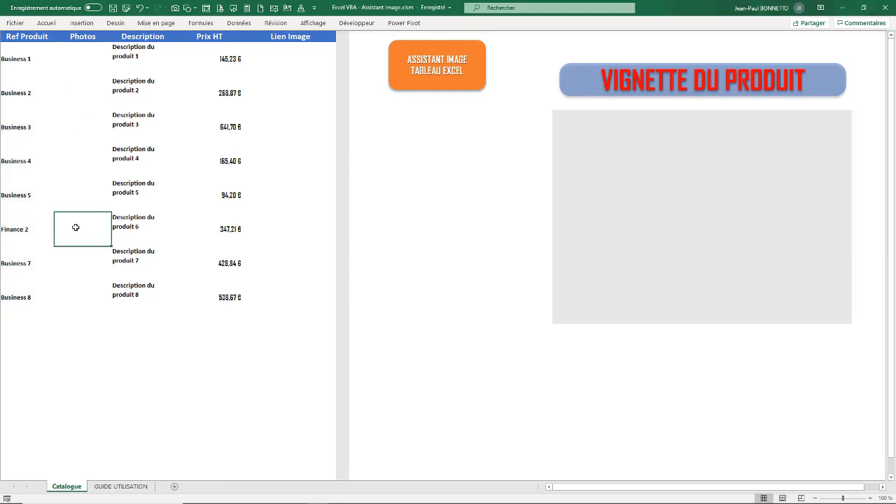
left_click(83, 47)
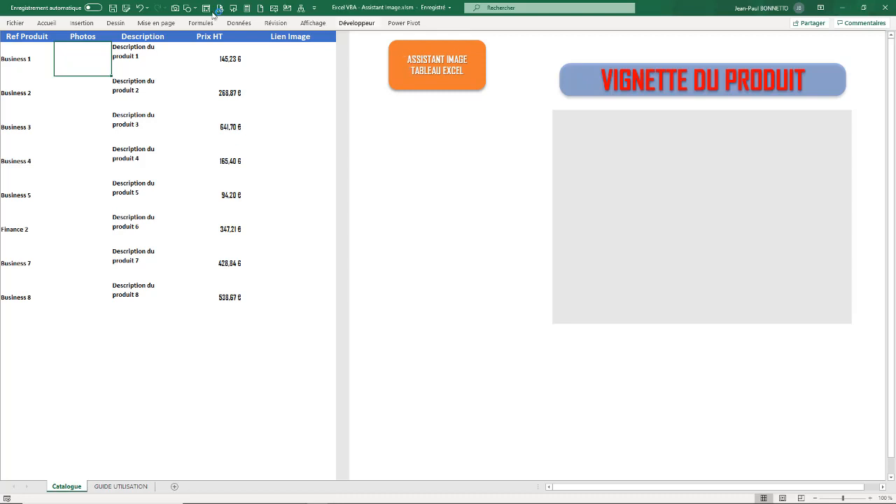
left_click_drag(125, 48, 121, 294)
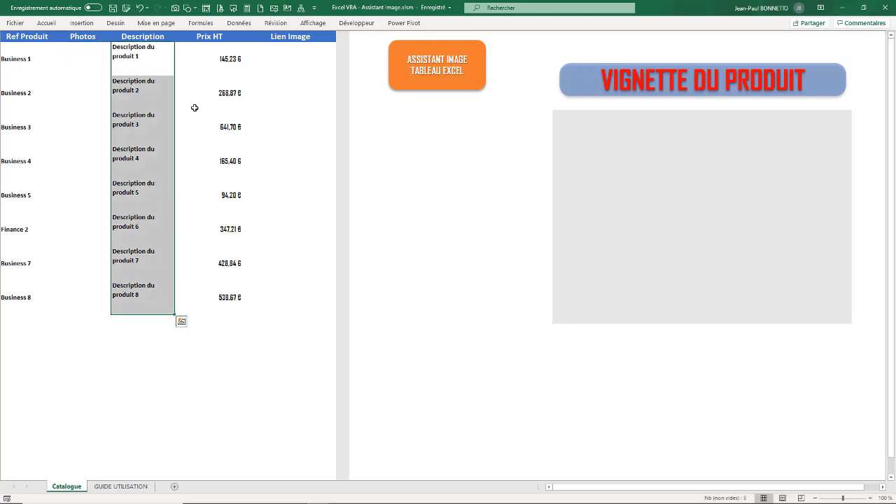
left_click_drag(217, 45, 217, 289)
left_click(284, 52)
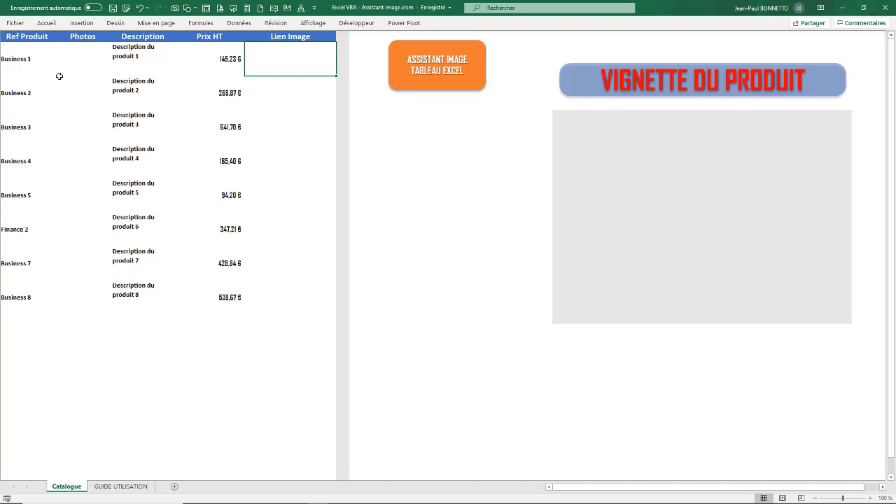
Step: Launch the image assistant and set its image folder to Mes Images
left_click(439, 72)
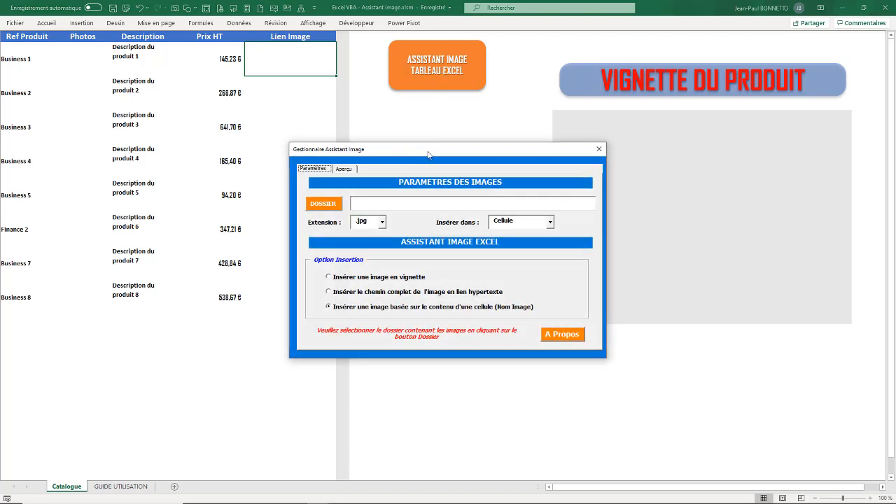
mouse_move(427, 150)
left_mouse_down()
mouse_move(427, 162)
mouse_move(426, 135)
left_mouse_up()
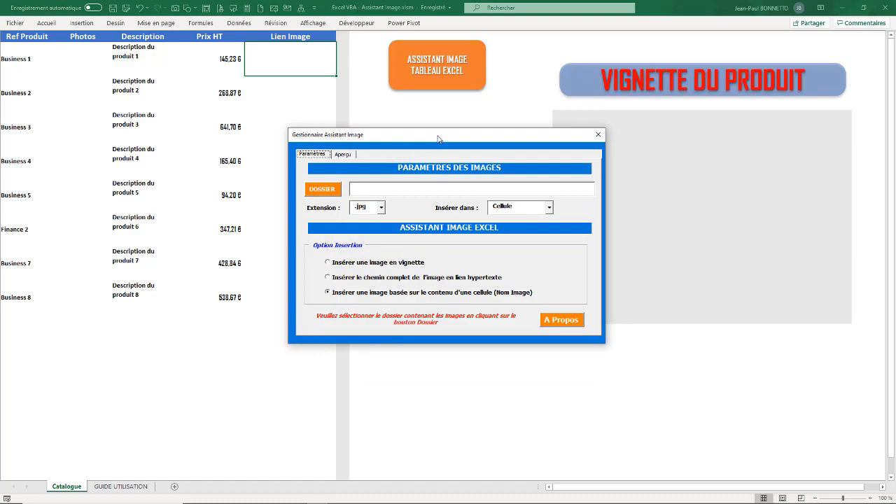
left_click_drag(439, 137, 439, 134)
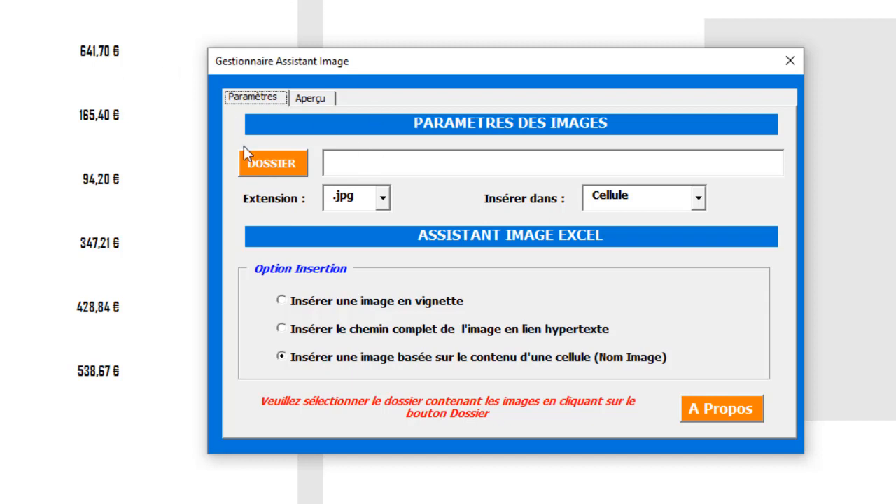
left_click(279, 162)
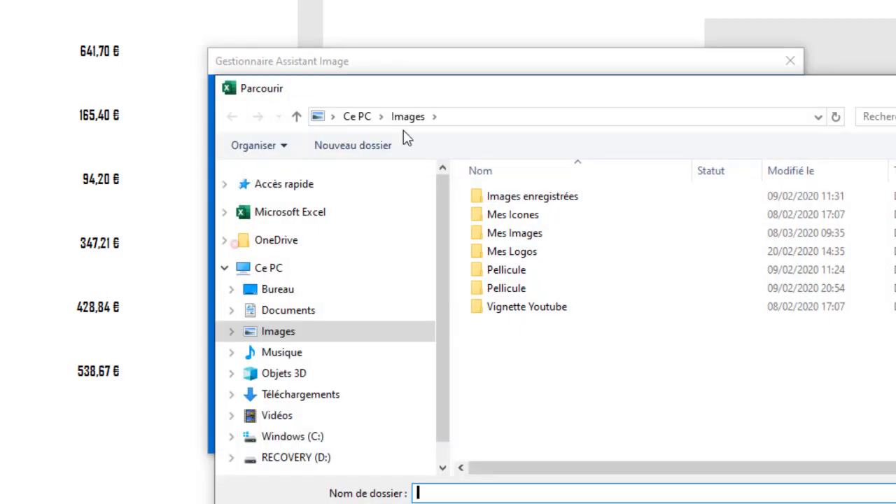
left_click_drag(570, 96, 574, 66)
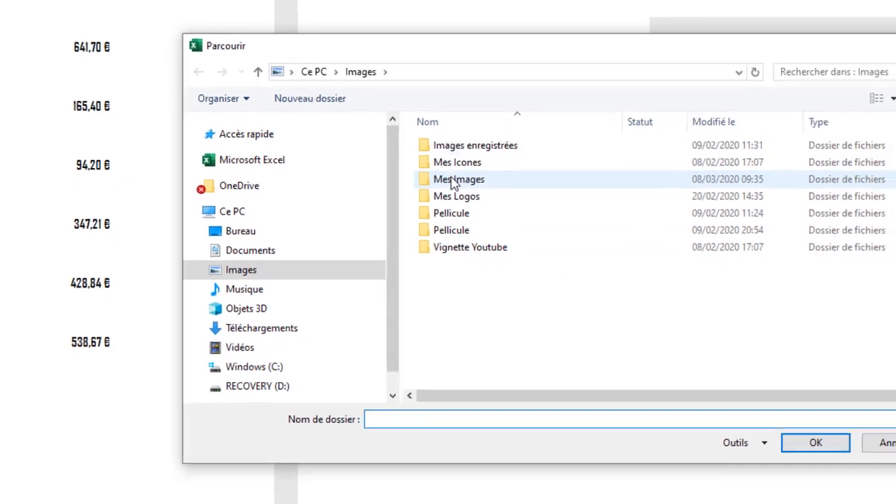
left_click(452, 179)
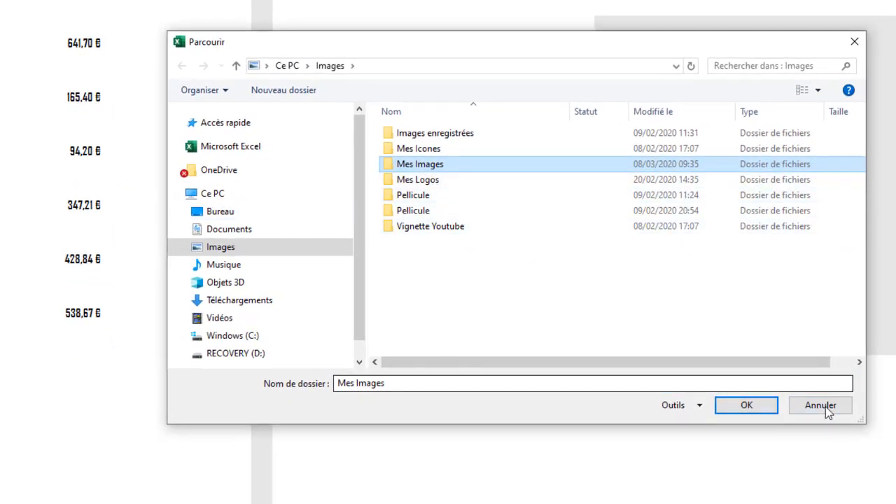
left_click(747, 406)
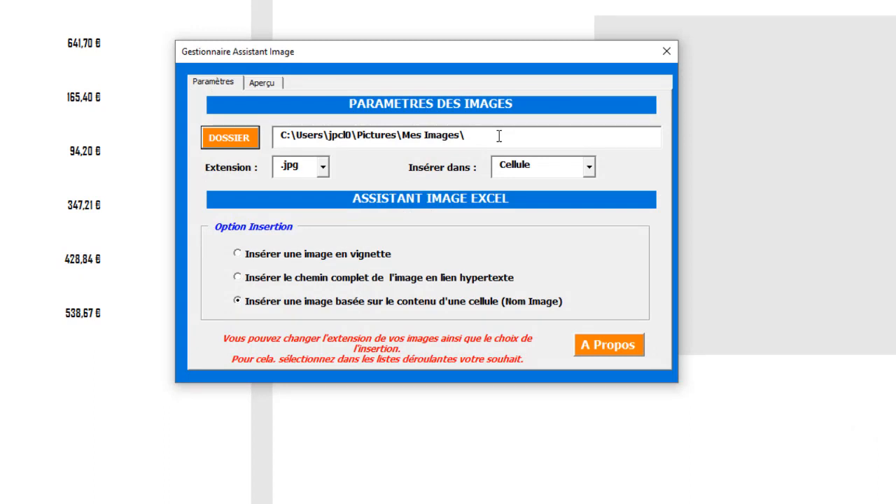
Step: Review the available image extensions and insertion targets, keeping .jpg and Cellule selected
left_click(324, 169)
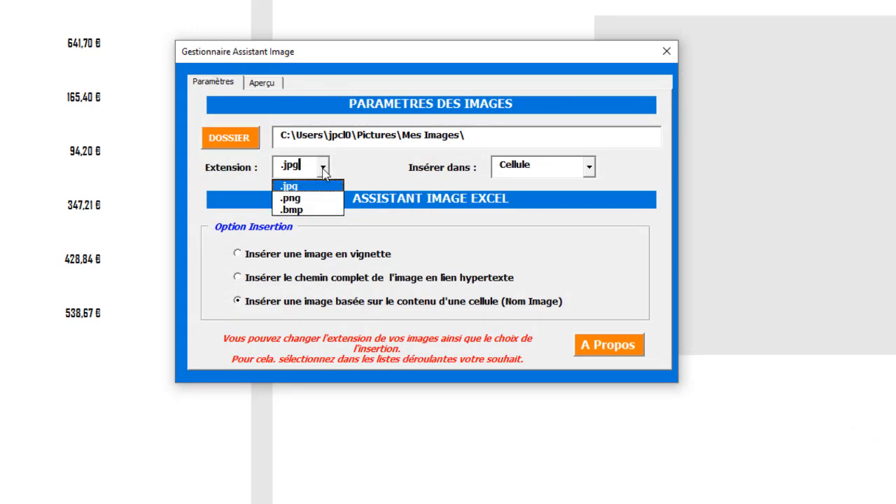
left_click(290, 186)
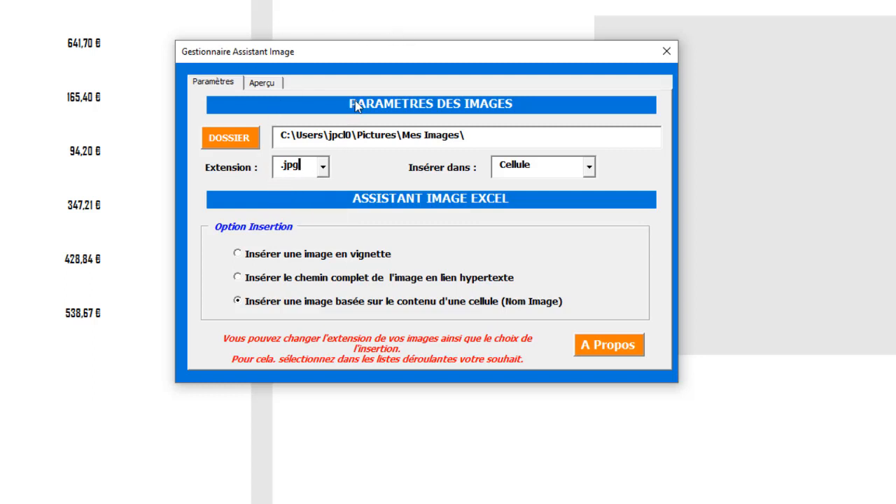
left_click(324, 169)
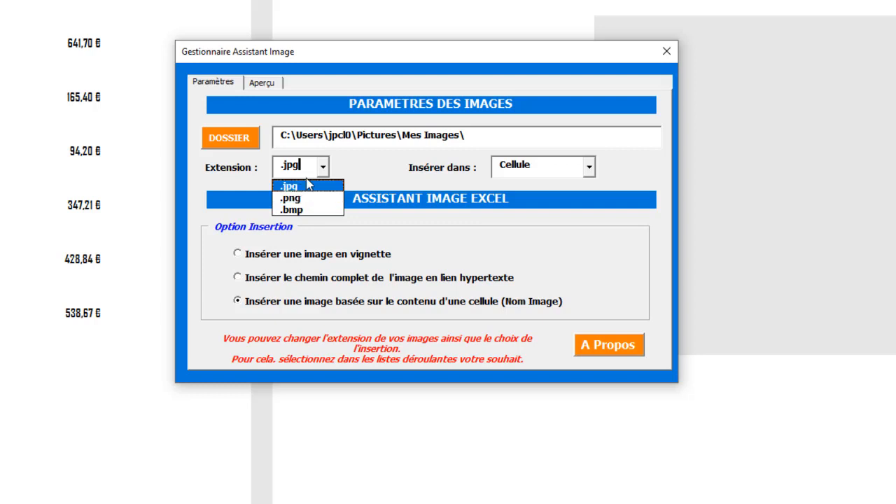
left_click(324, 167)
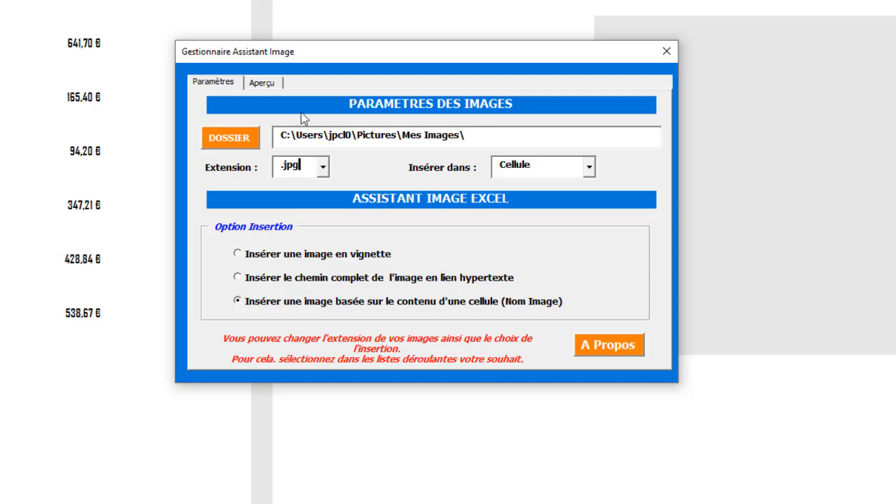
left_click(589, 168)
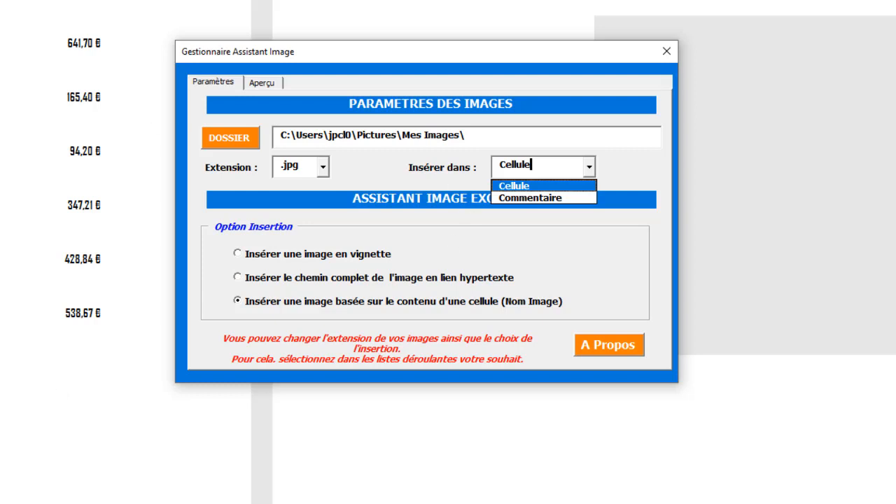
left_click(564, 167)
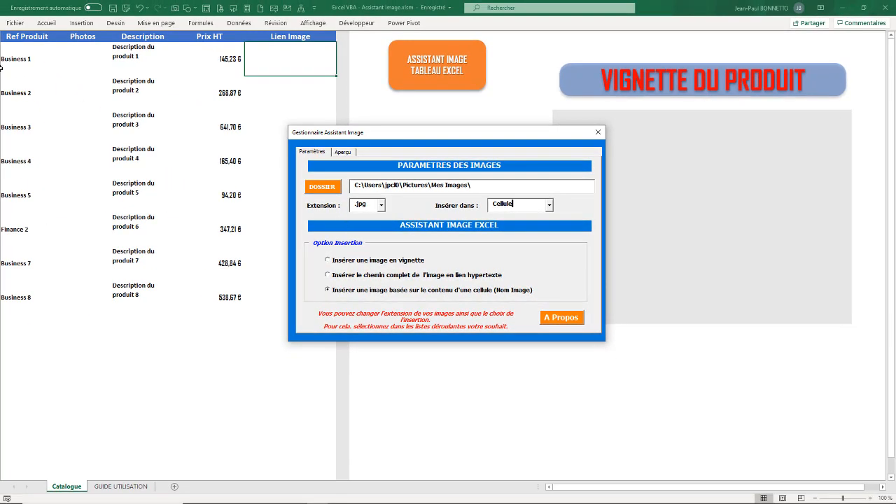
Step: Insert the matching images one by one in the Photos cells of Business 2 through Business 5, and close the assistant form
left_click(9, 92)
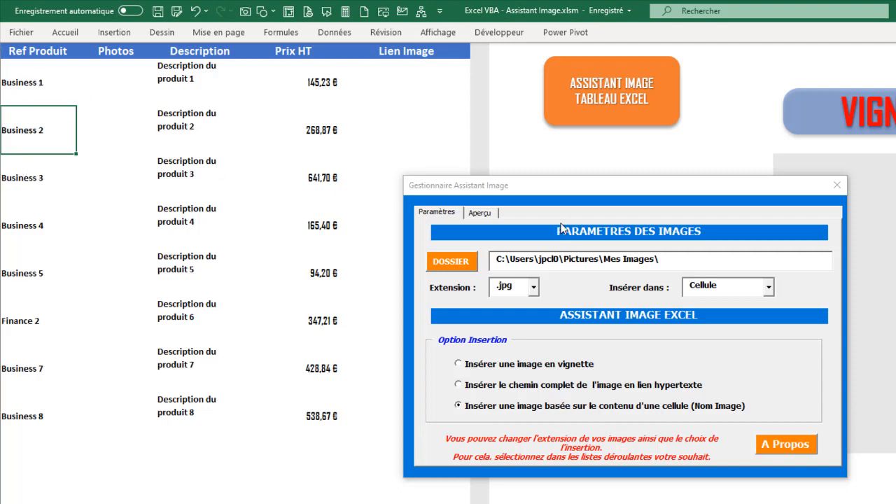
left_click(479, 212)
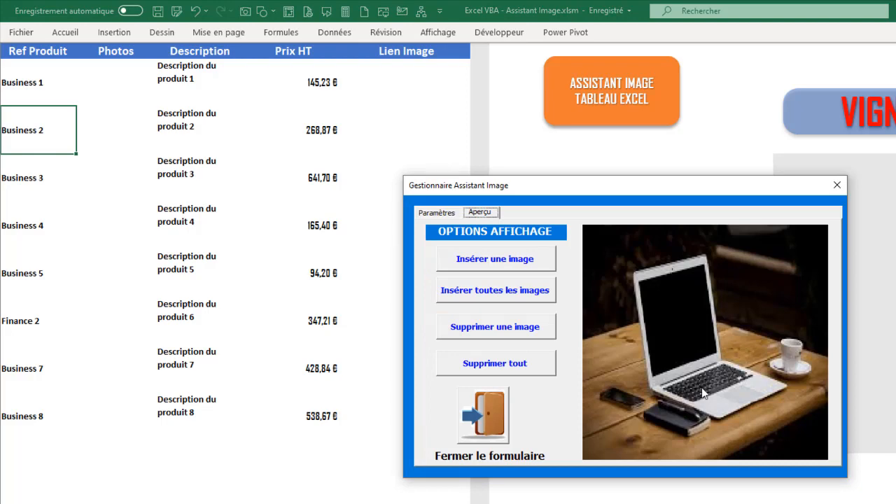
left_click(499, 264)
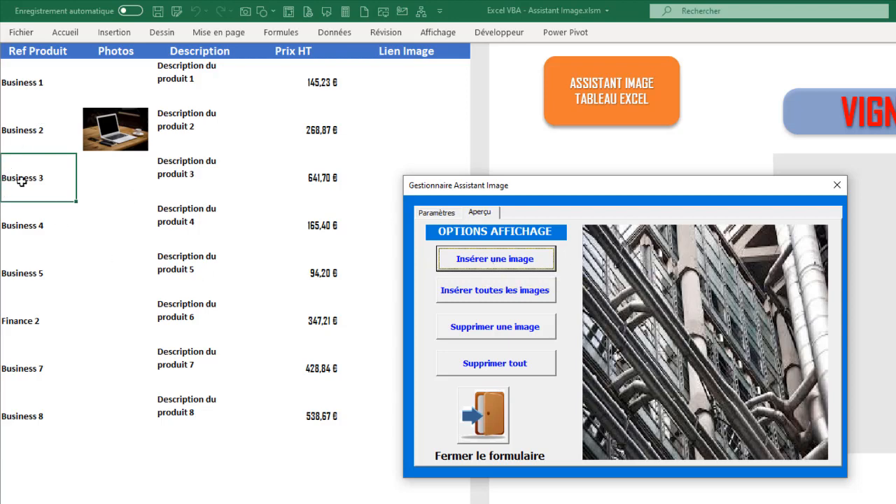
left_click(488, 261)
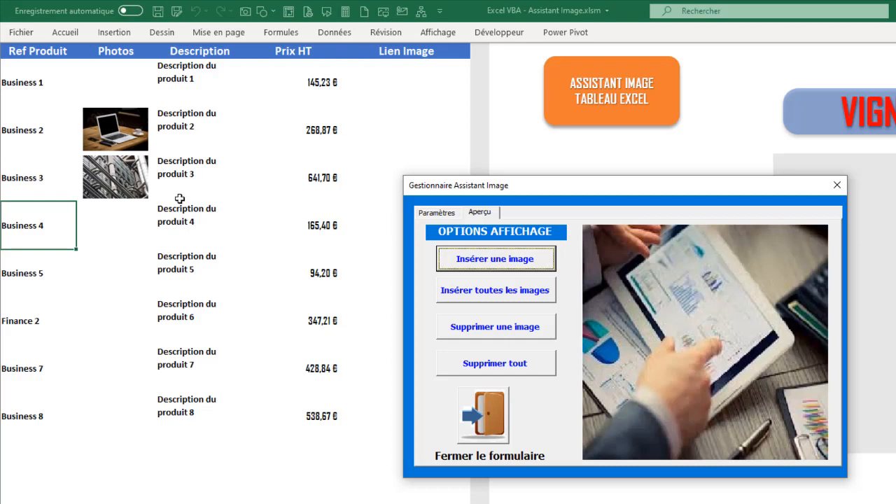
left_click(499, 258)
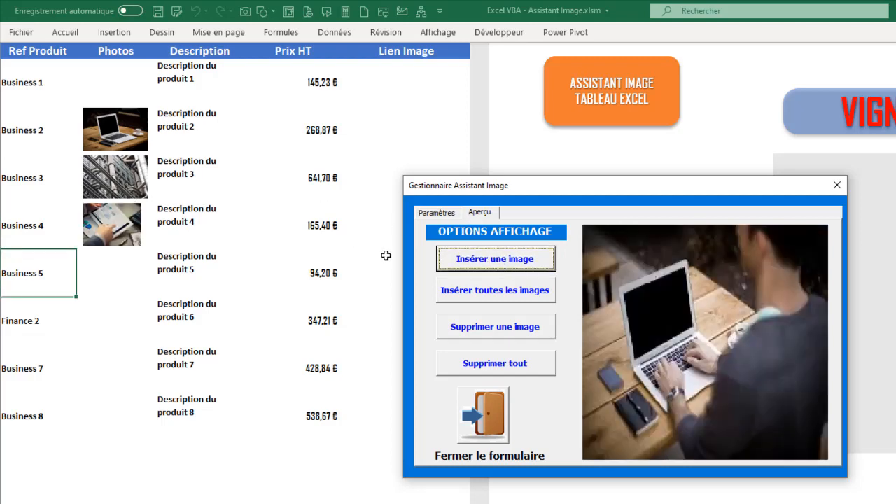
left_click(506, 261)
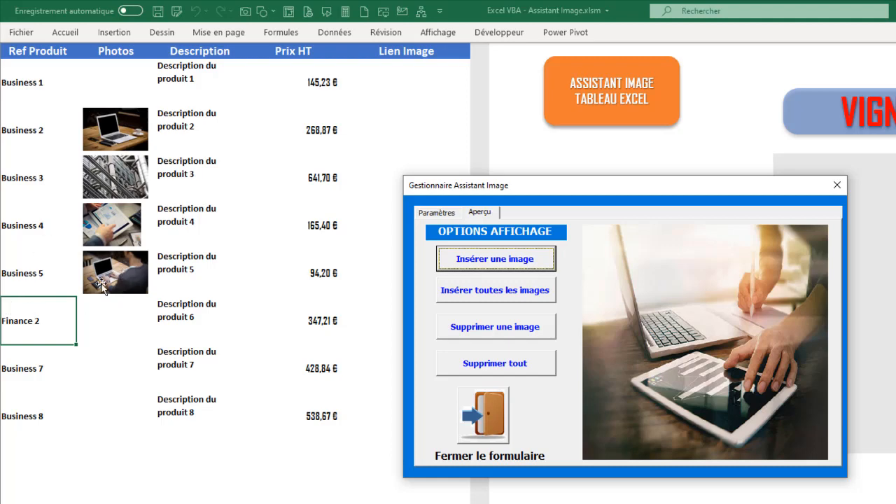
left_click(484, 414)
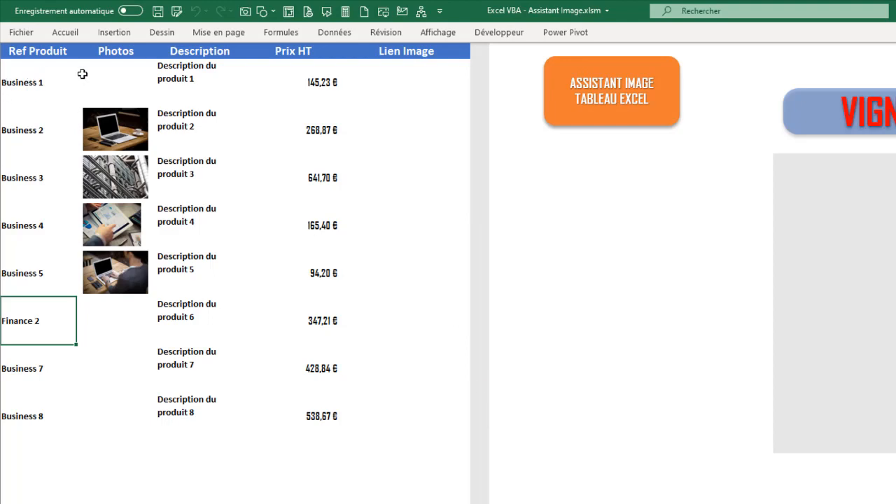
Step: Reopen the image assistant on the Mes Images folder, choose inserting the full image path as a hyperlink, and show the Finance 2 preview
left_click(602, 93)
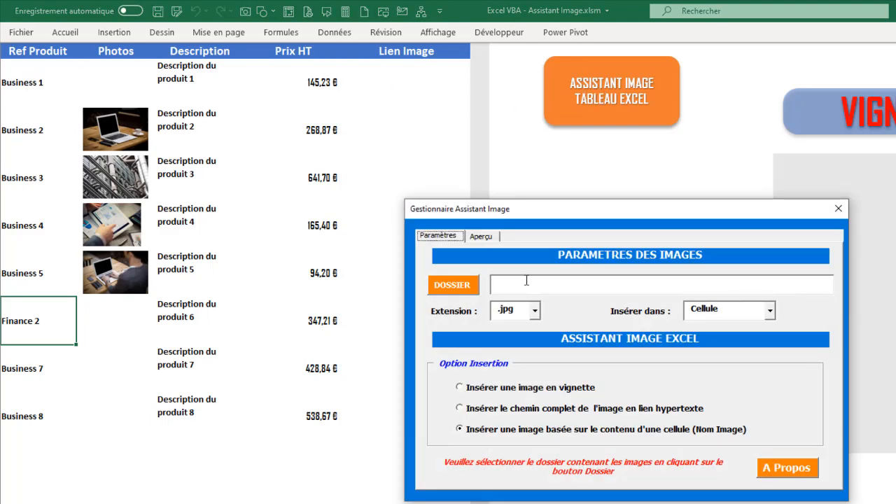
left_click(447, 283)
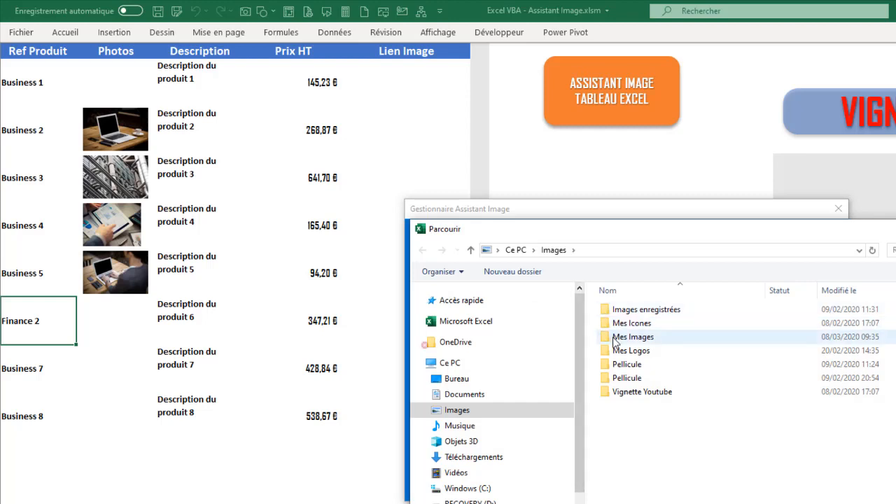
left_click(632, 341)
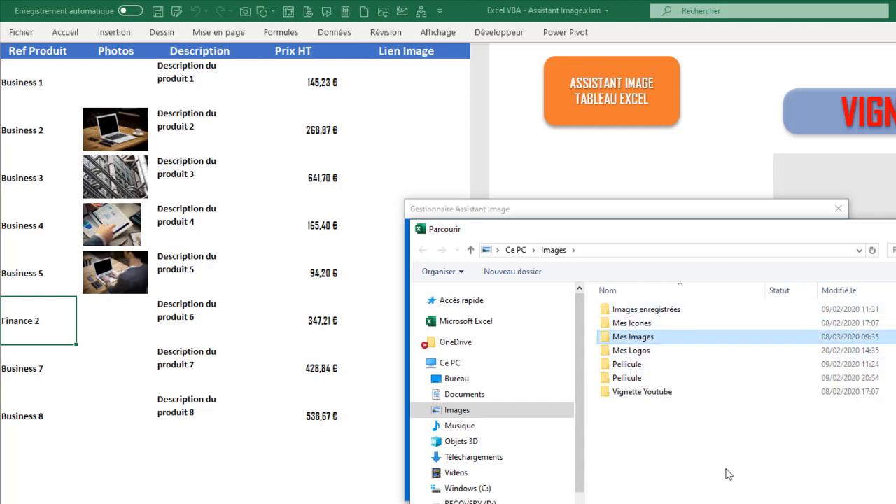
left_click(875, 503)
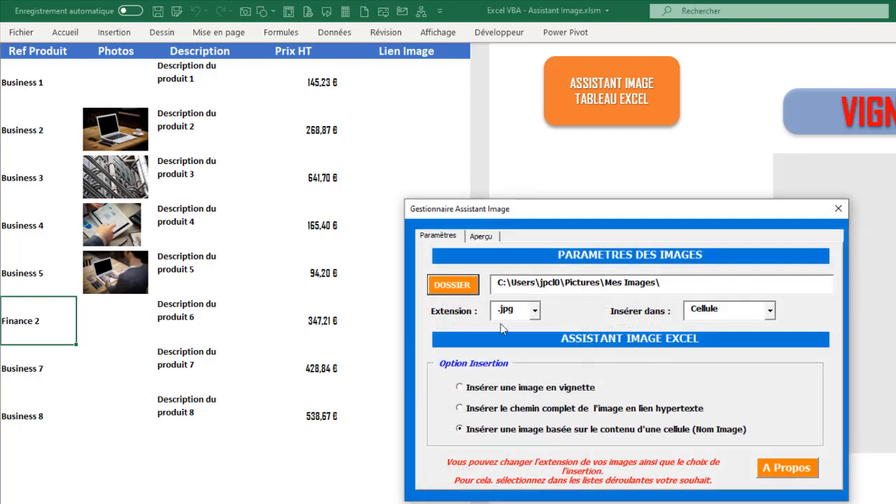
left_click(461, 409)
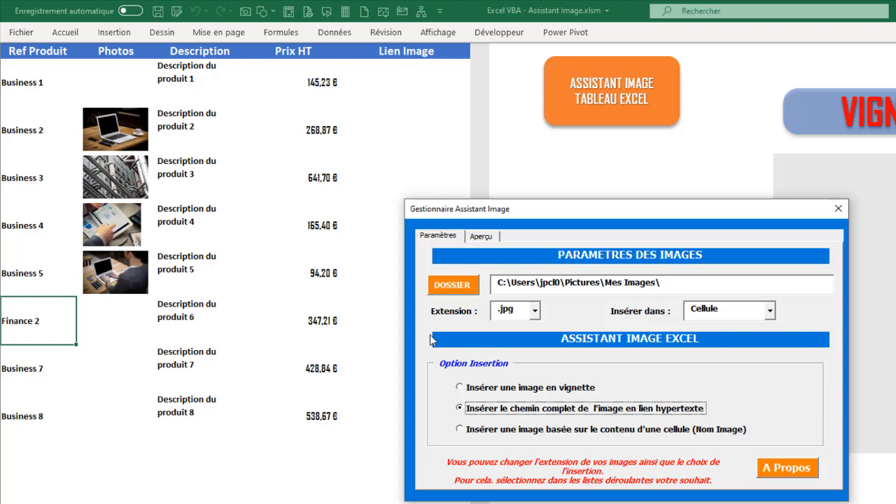
left_click(486, 239)
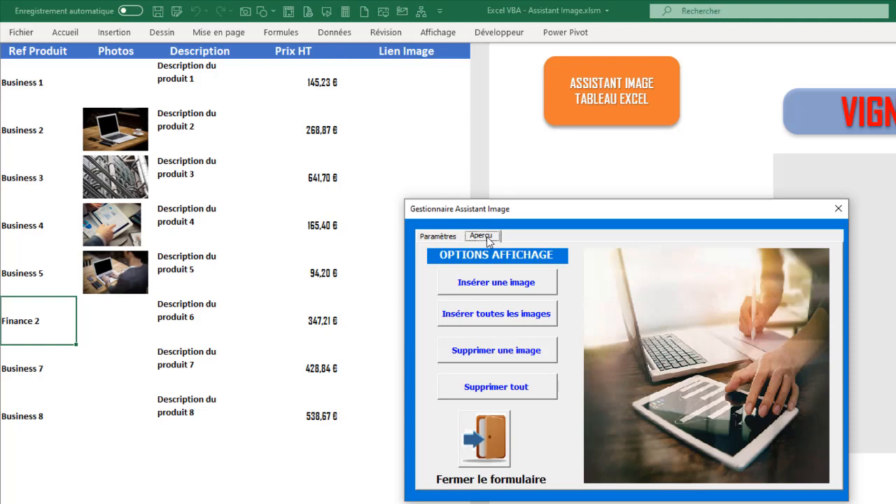
Step: Insert the Finance 2 image with its full path as a hyperlink, open the link to check it, and close the assistant form
left_click(505, 286)
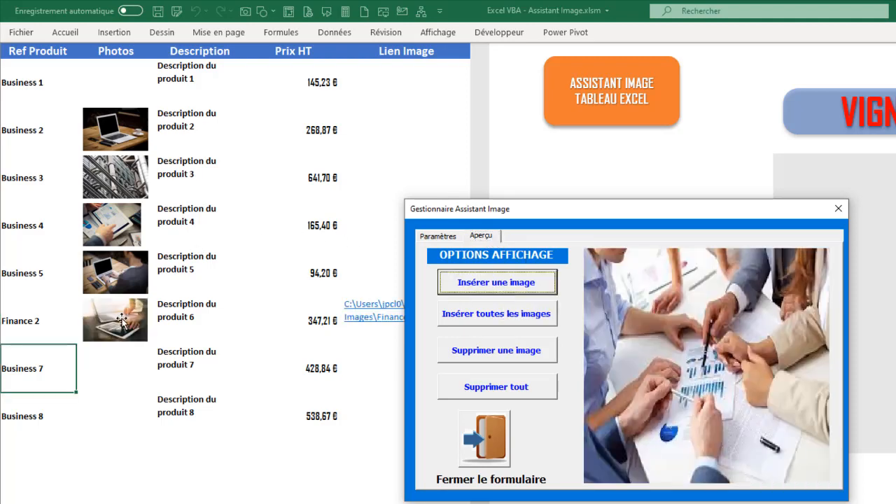
left_click_drag(600, 213, 772, 218)
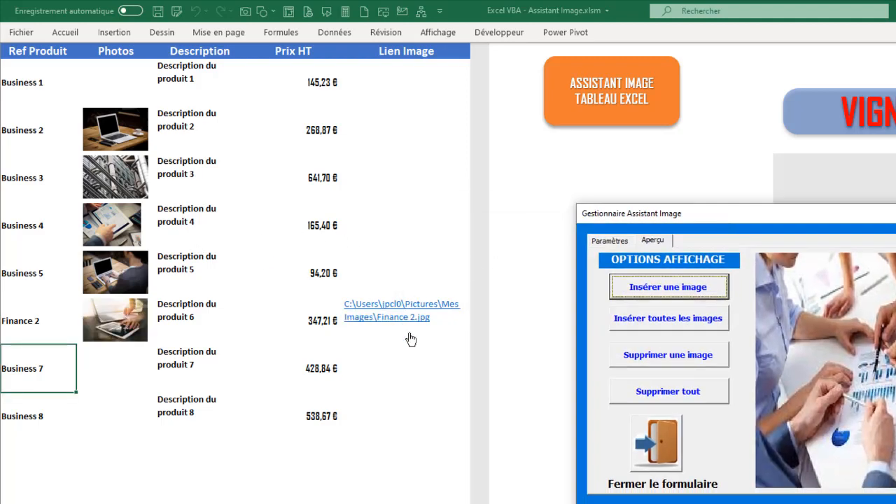
left_click(399, 351)
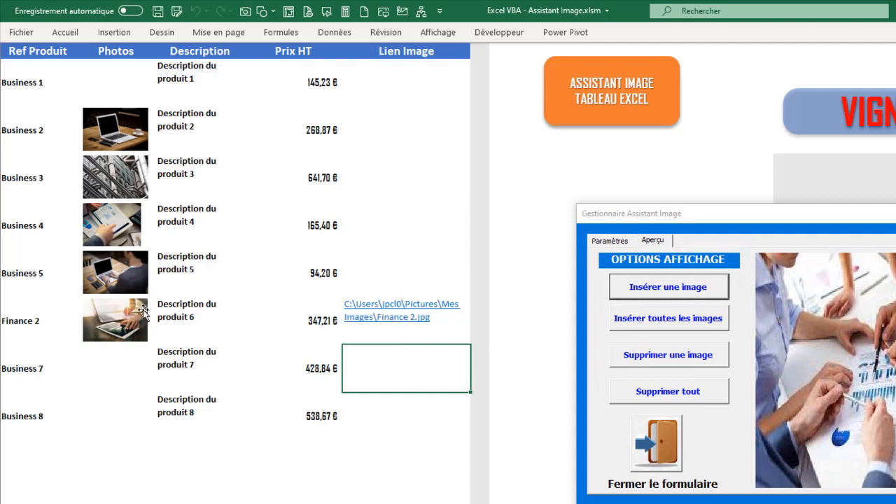
left_click(394, 316)
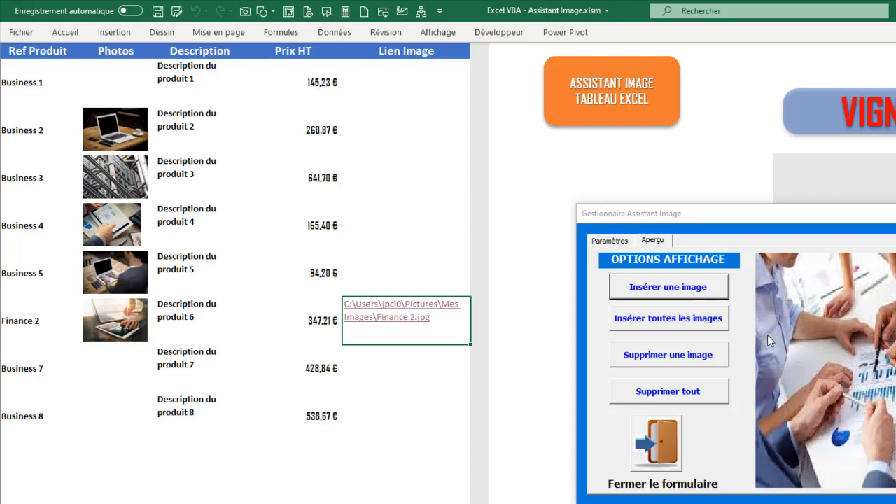
left_click(638, 434)
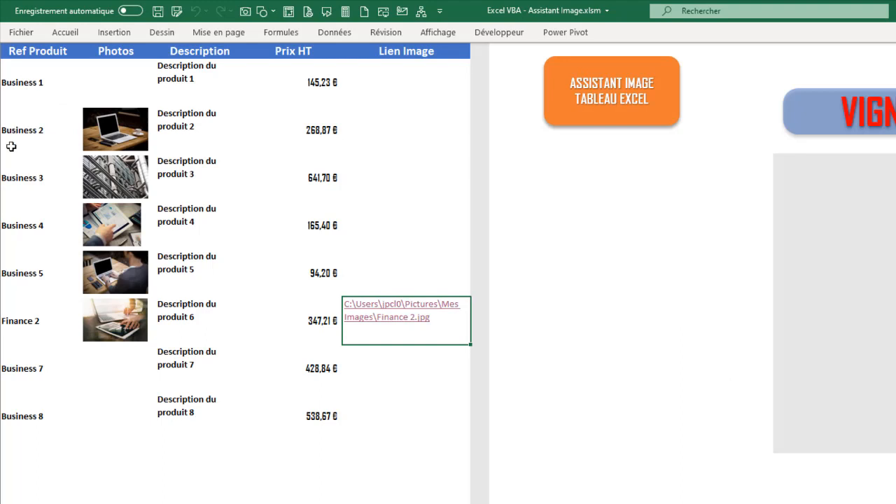
Step: Reopen the image assistant on Business 3, delete that product's image, and delete all remaining catalogue images and links
left_click(16, 178)
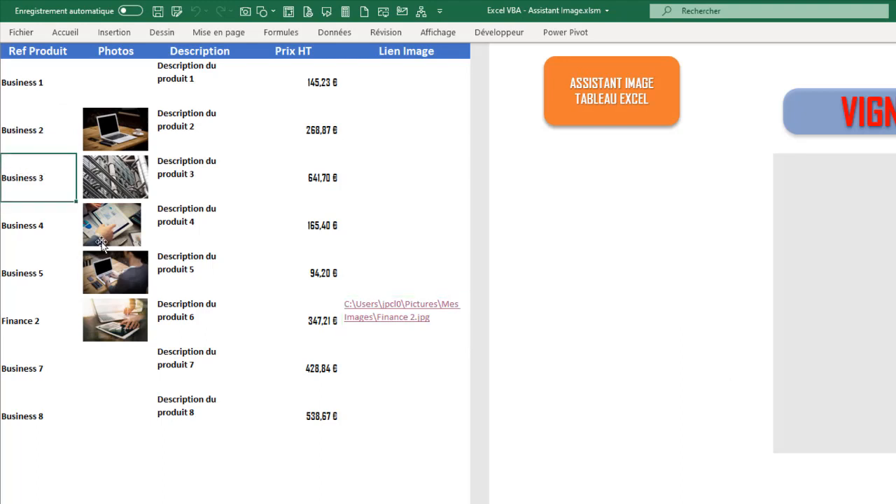
left_click(608, 94)
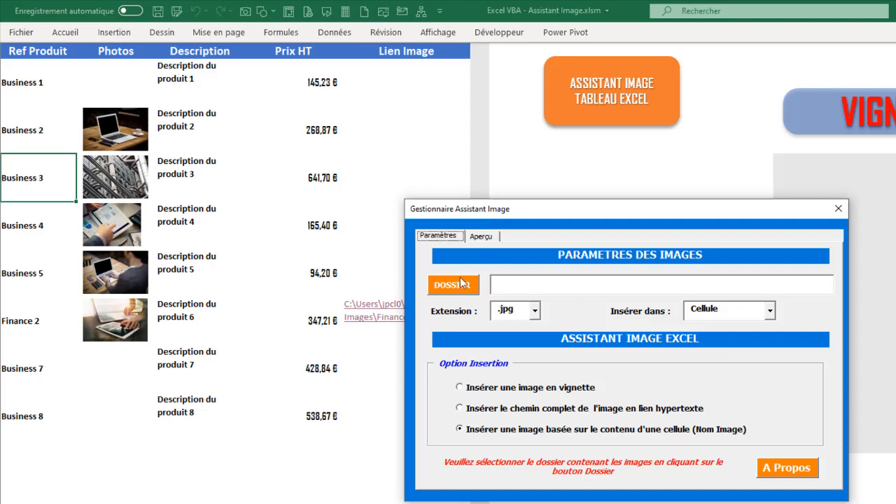
left_click(481, 237)
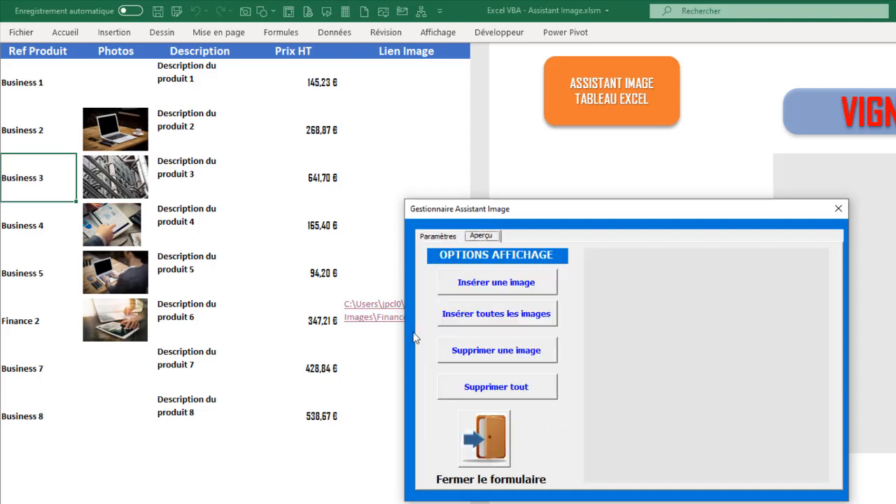
left_click(501, 355)
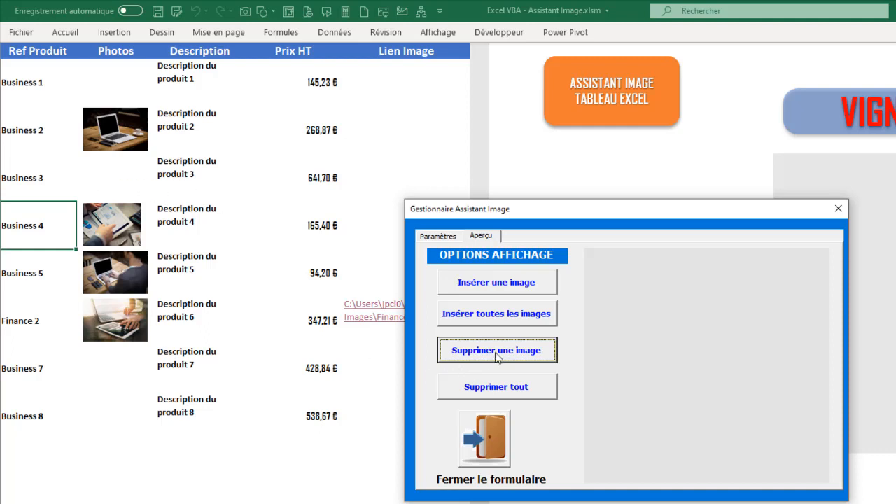
left_click(496, 387)
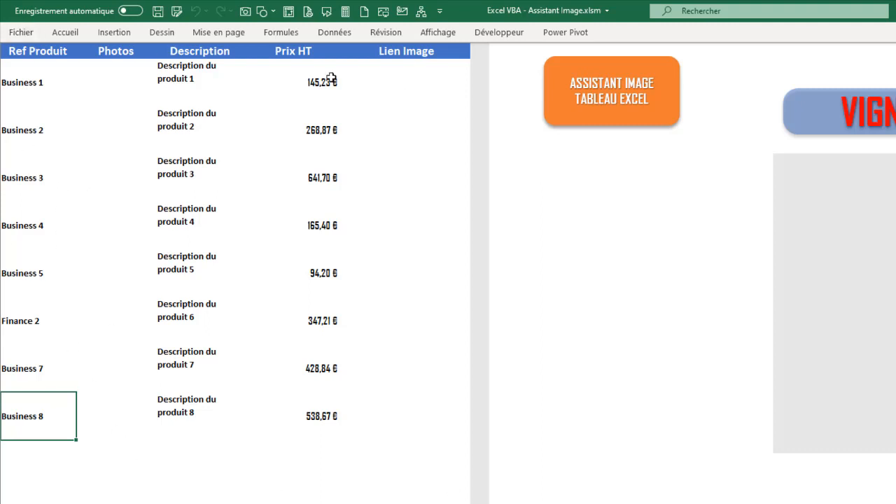
Step: Relaunch the image assistant for Business 3 and set its image folder to Mes Images
left_click(612, 96)
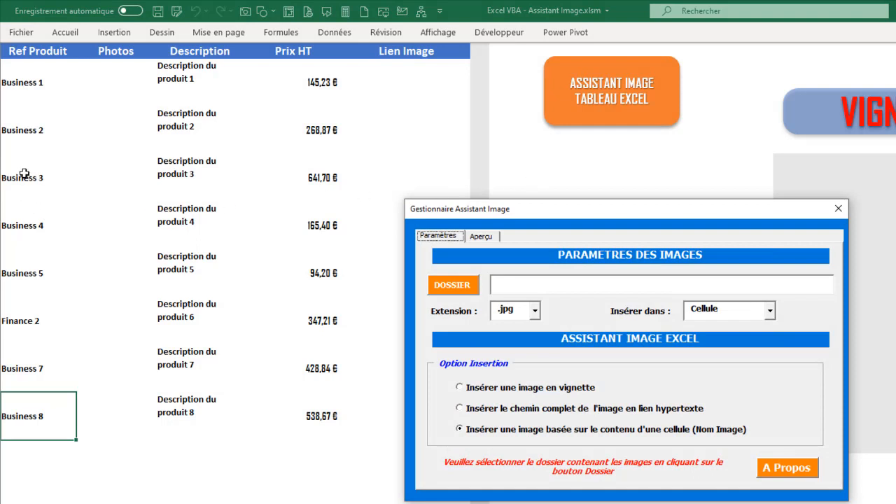
left_click(20, 175)
left_click(451, 285)
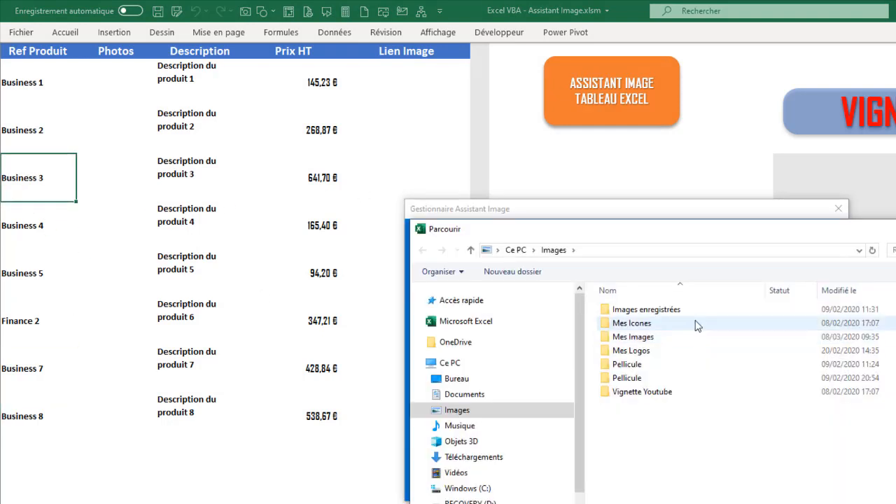
left_click(639, 339)
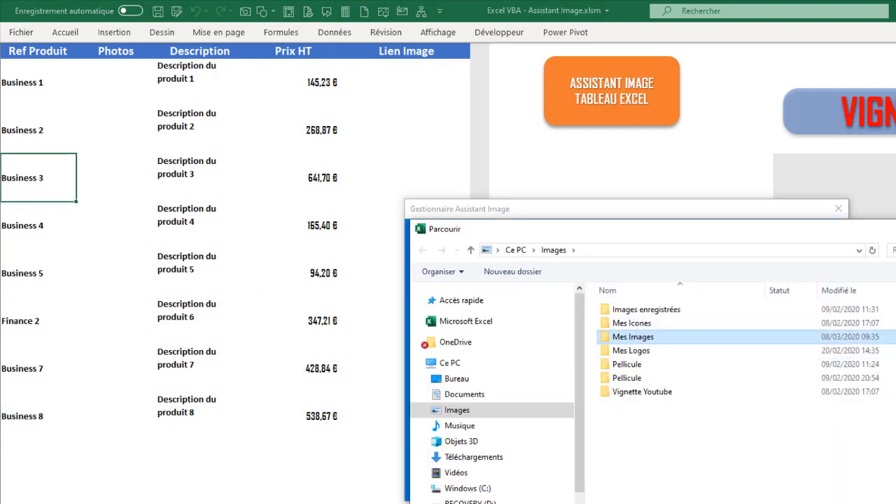
left_click(895, 503)
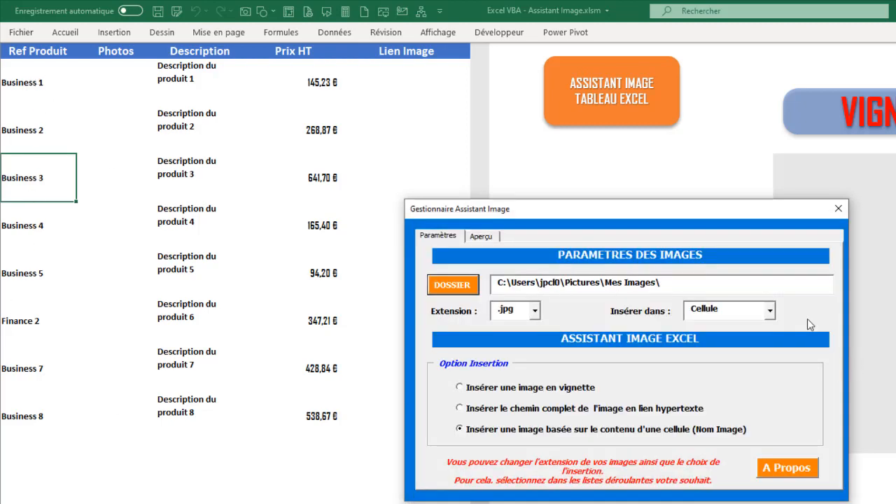
Step: Insert the Business 3 image as a Commentaire with its full path as a hyperlink, close the form, and check the comment and link
left_click(770, 310)
left_click(713, 339)
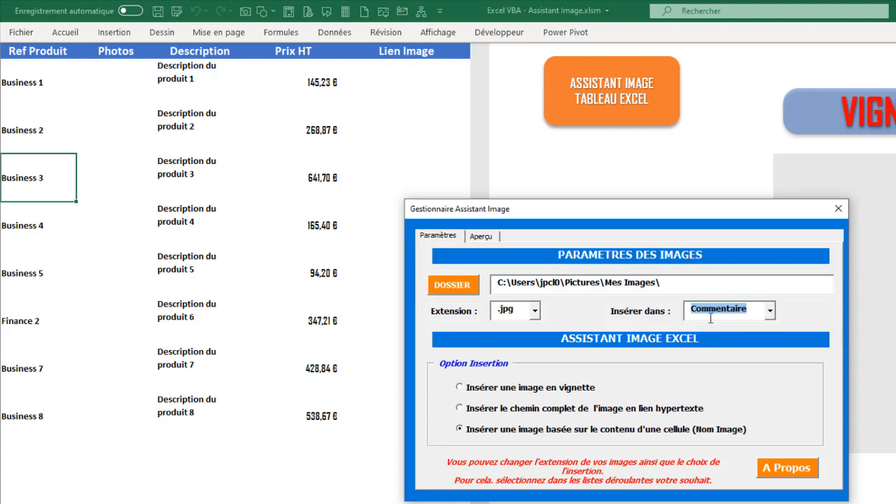
left_click(463, 412)
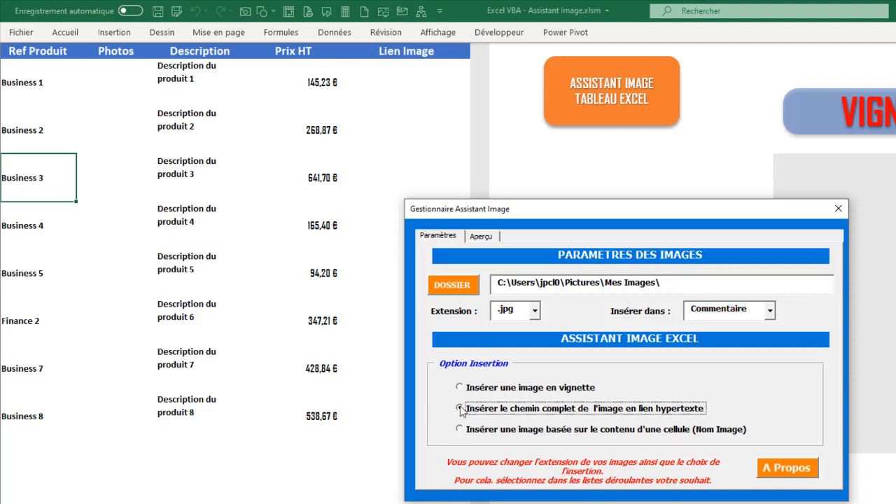
left_click(482, 236)
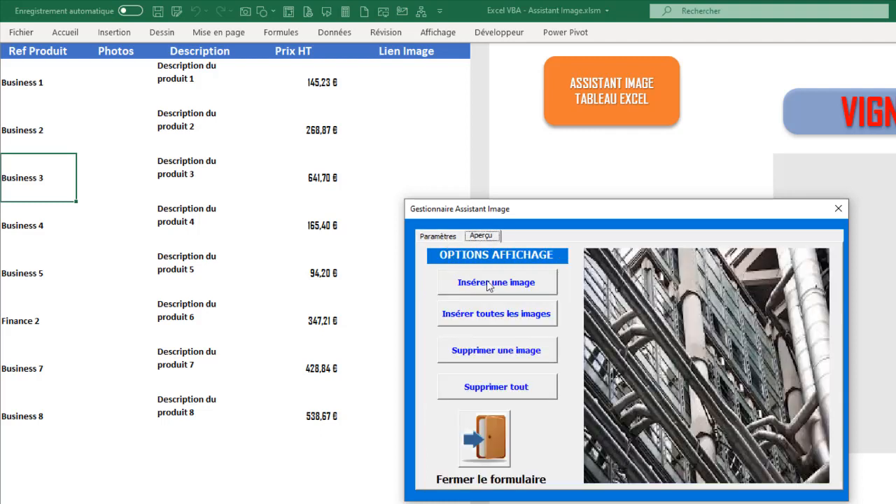
left_click(488, 283)
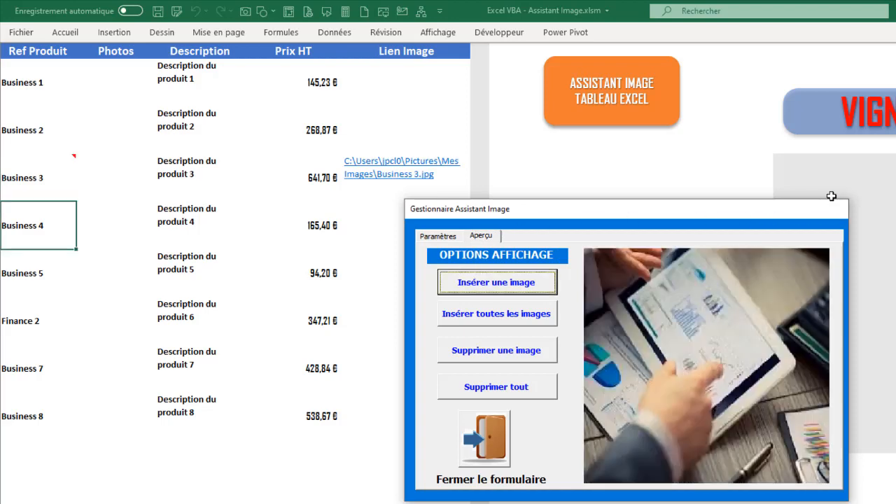
left_click(838, 209)
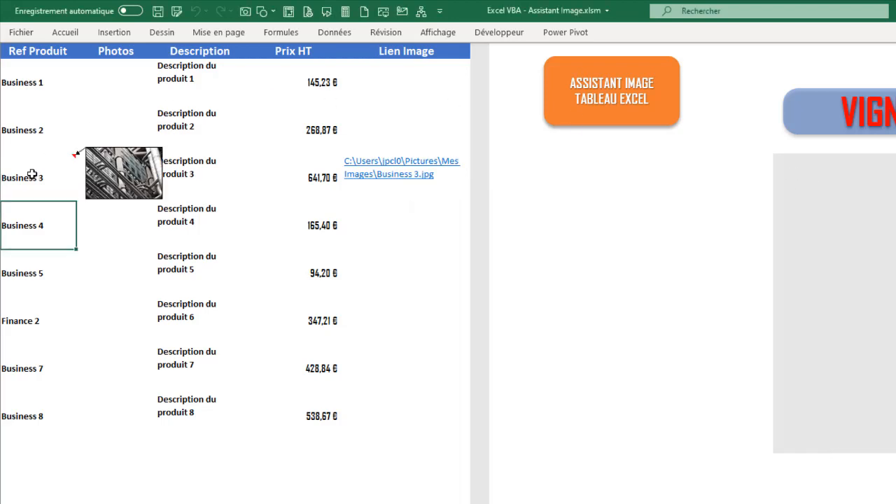
mouse_move(34, 168)
left_click(379, 175)
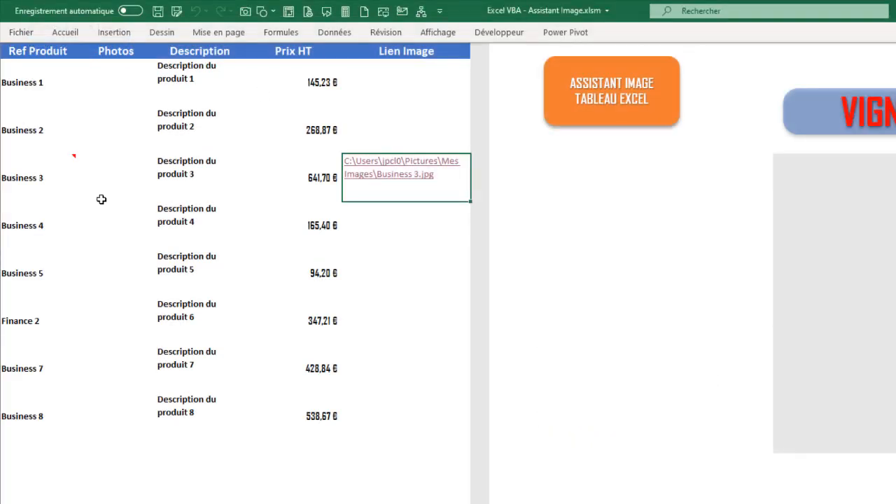
Step: Relaunch the image assistant for Business 4 and set its image folder to Mes Images
left_click(32, 220)
left_click(584, 102)
left_click(454, 285)
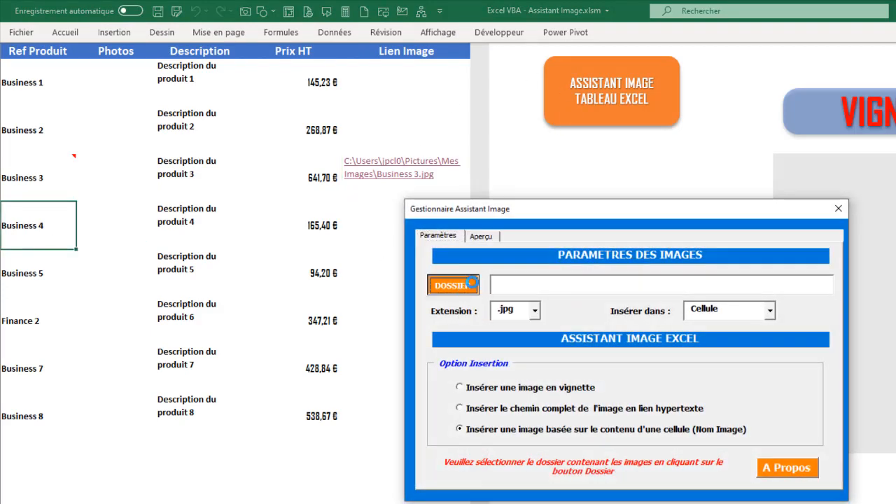
left_click(634, 337)
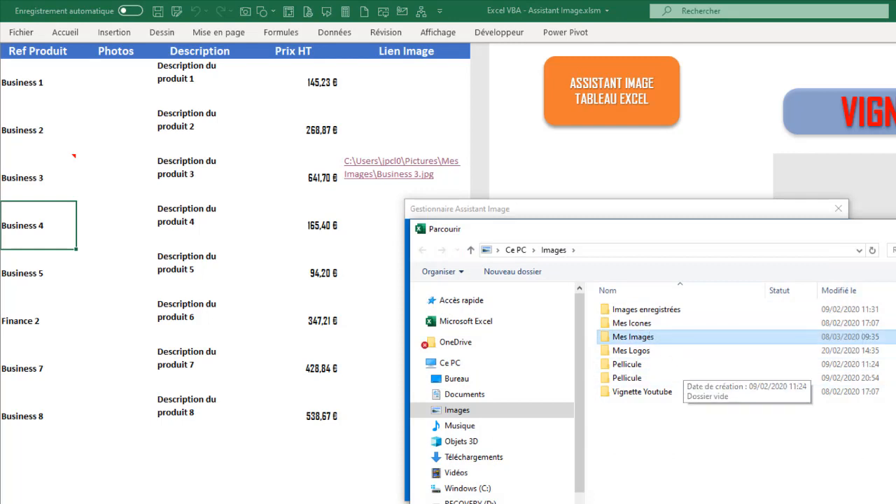
key("Return")
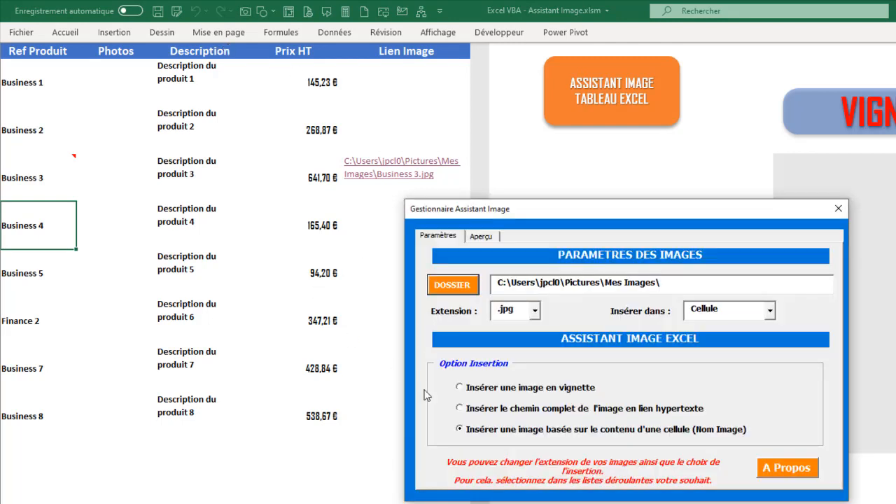
Step: Insert the Business 4 image with the vignette option and move the form around to view the product vignette and its path
left_click(462, 390)
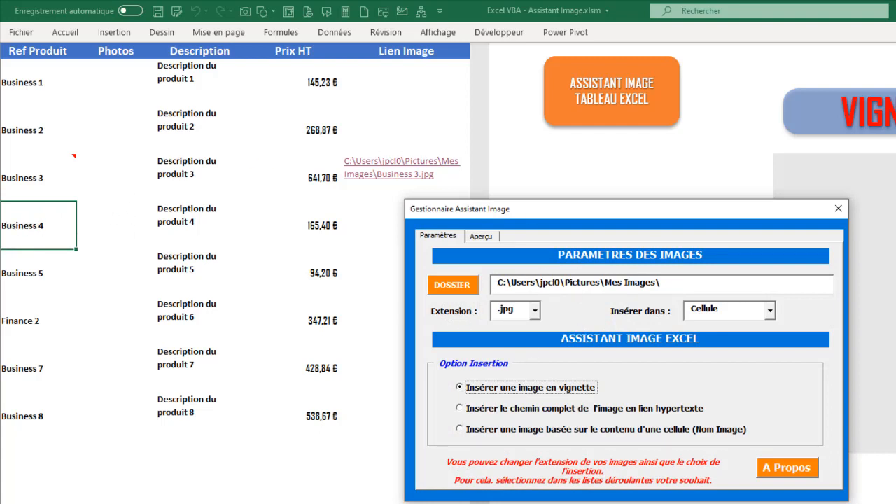
left_click(483, 237)
left_click(469, 284)
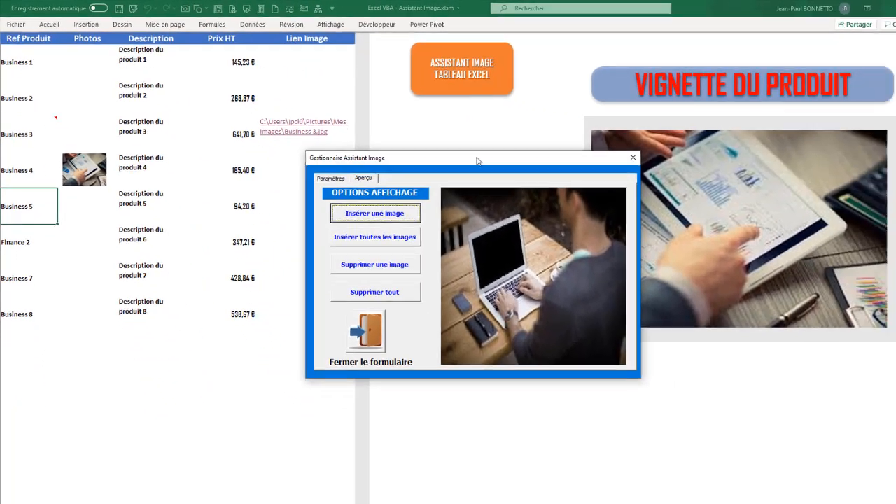
left_click_drag(635, 211, 742, 497)
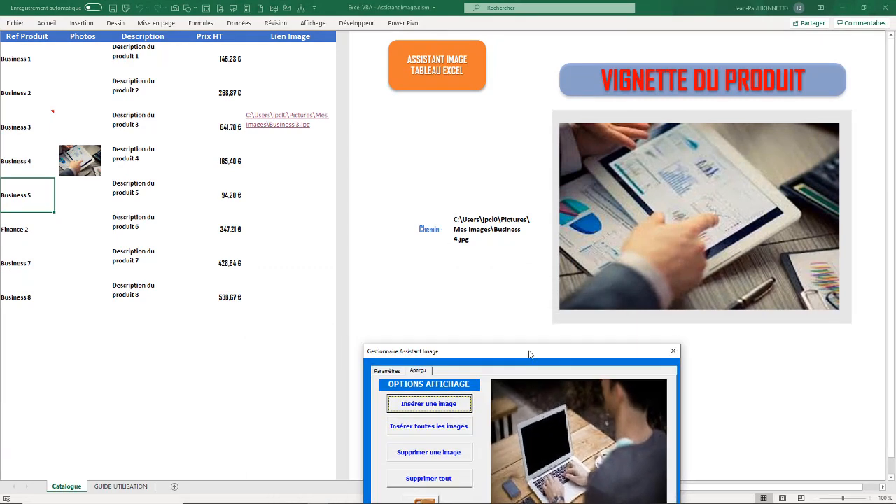
left_click_drag(530, 353, 535, 354)
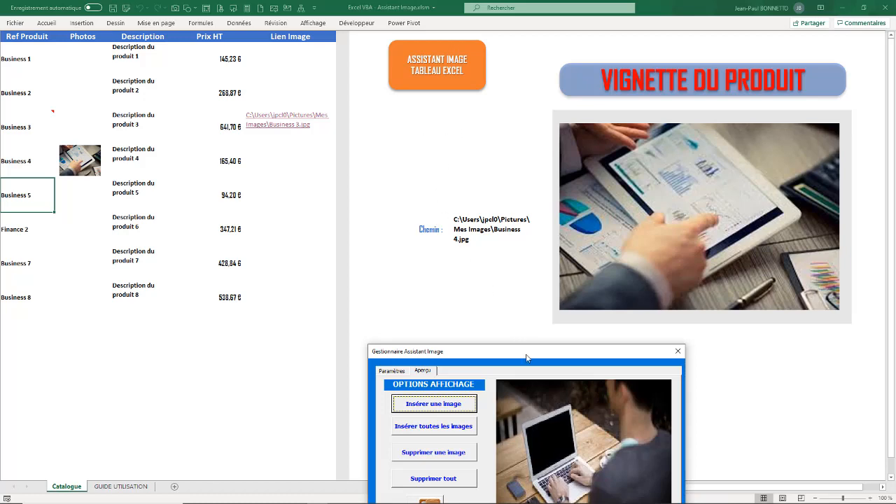
left_click_drag(527, 358, 541, 252)
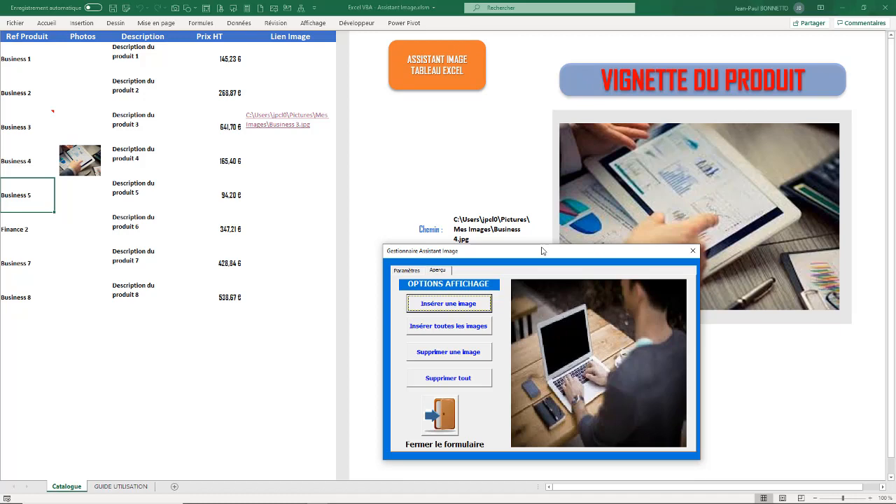
left_click_drag(543, 251, 472, 159)
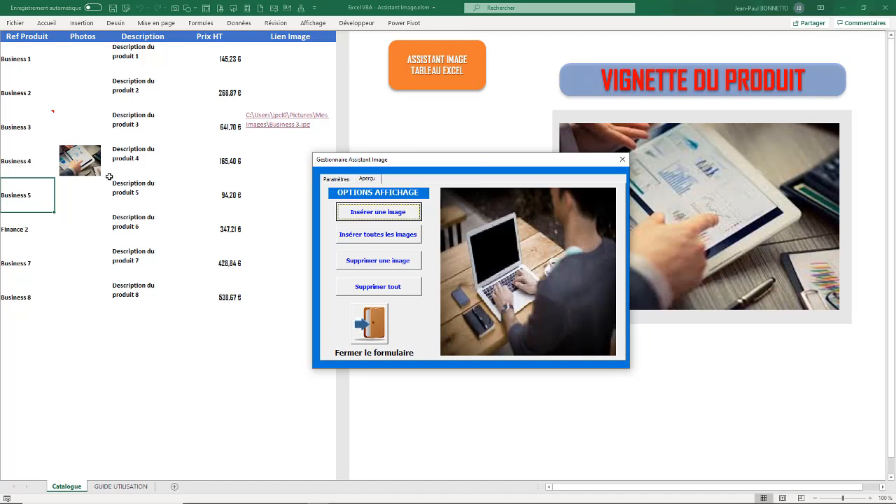
Step: Insert the Business 5 and Finance 2 images with the vignette option
left_click(385, 216)
left_click(385, 215)
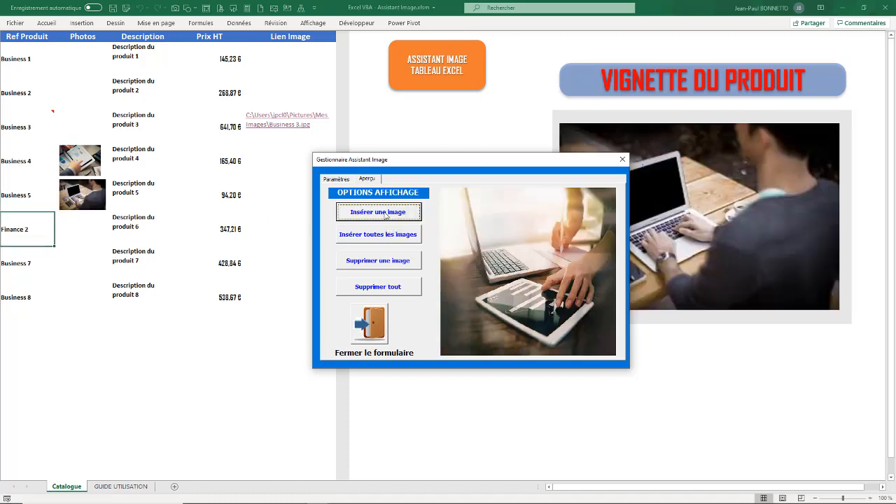
left_click(386, 214)
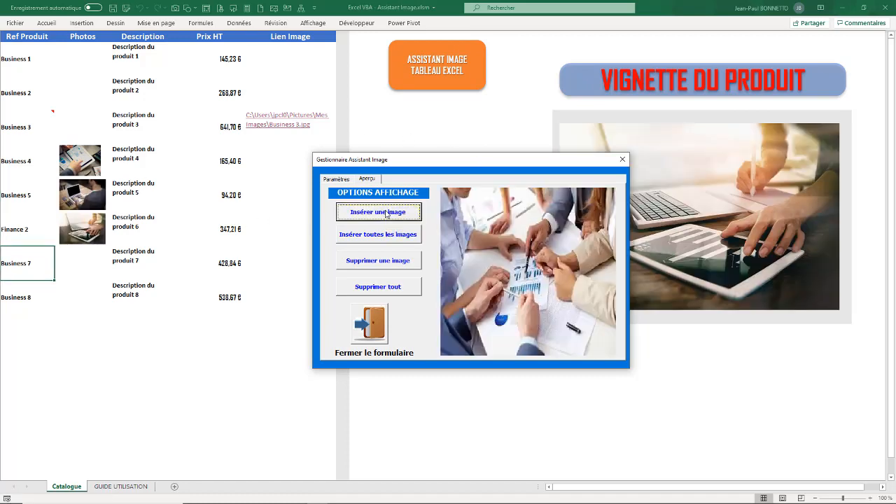
Step: Switch the insertion option to the full image path as a hyperlink and insert the Business 7 image with its link
left_click(336, 181)
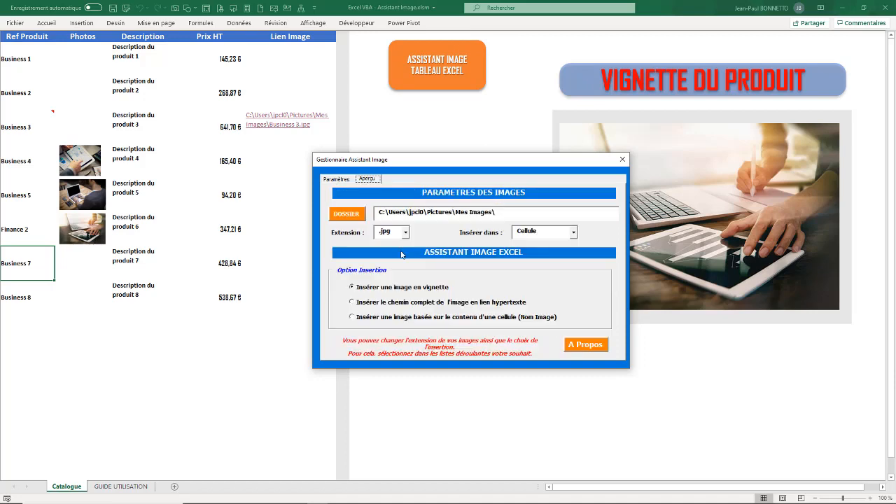
left_click(354, 302)
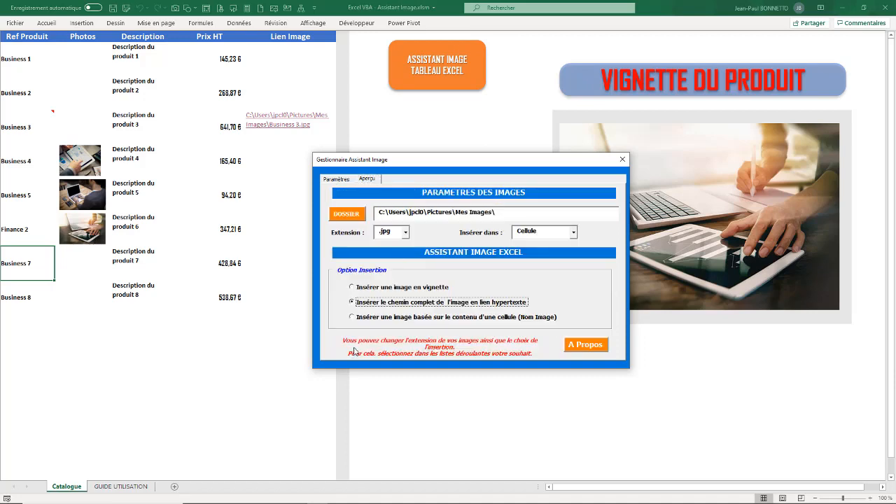
left_click(367, 180)
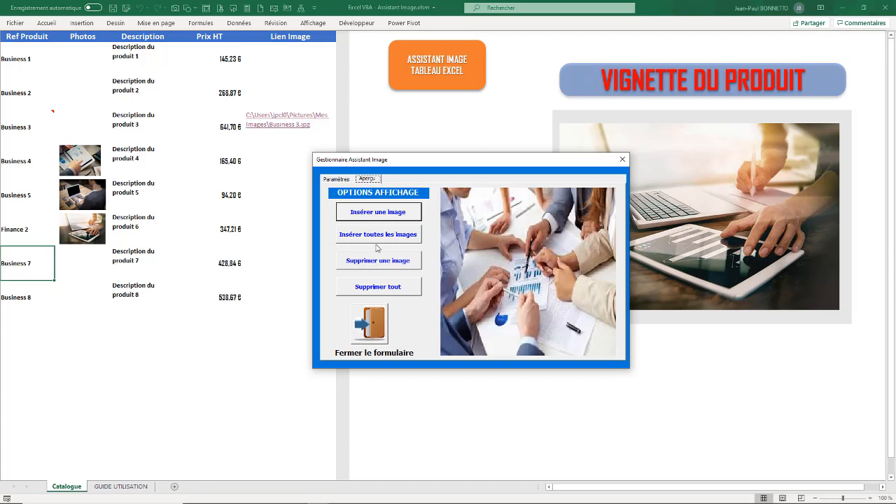
left_click(376, 218)
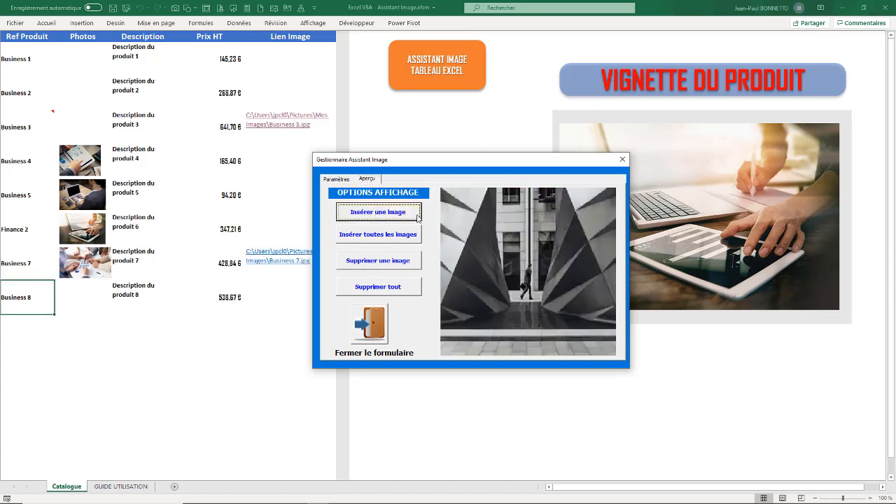
Step: Delete all inserted product images, comments and links from the catalogue at once with the image assistant
left_click_drag(441, 161, 518, 139)
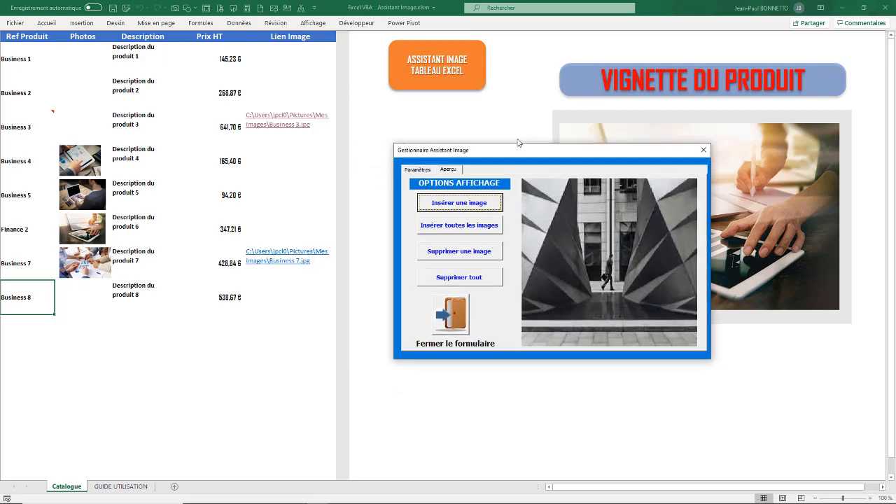
left_click(456, 266)
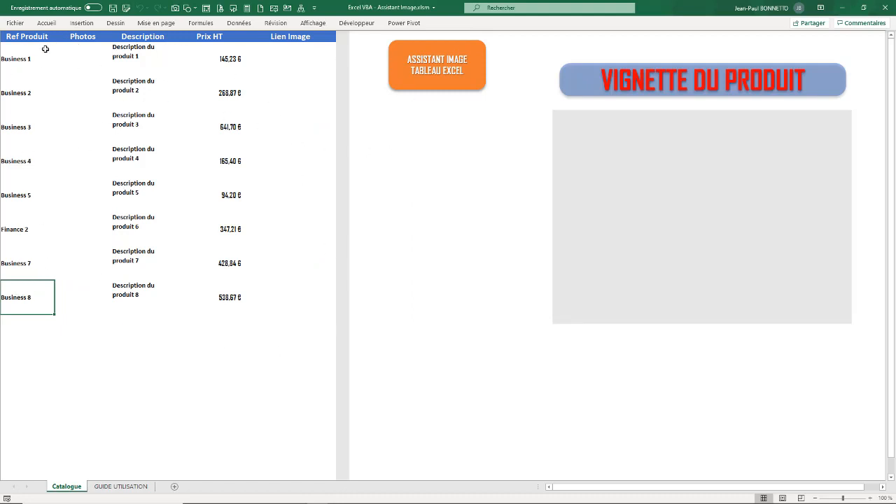
Step: Relaunch the assistant with the Mes Images folder and insert all product images together with their full-path hyperlinks
left_click(439, 71)
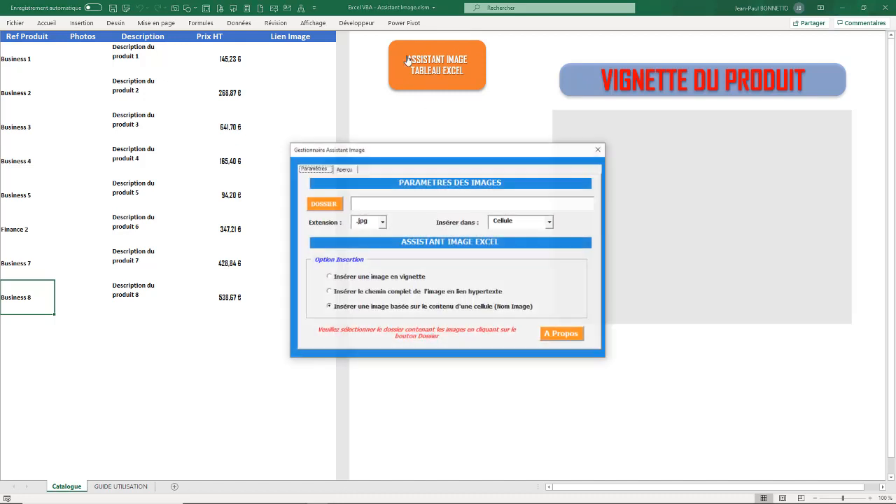
left_click(322, 204)
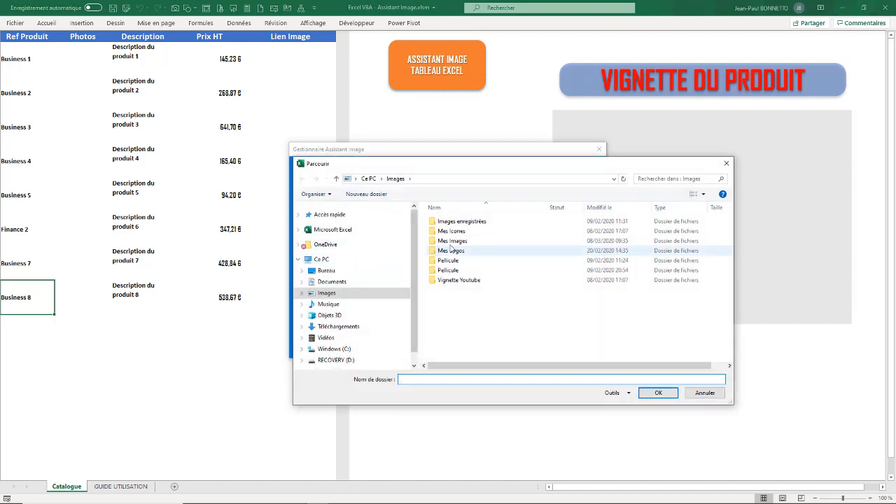
left_click(505, 241)
left_click(658, 393)
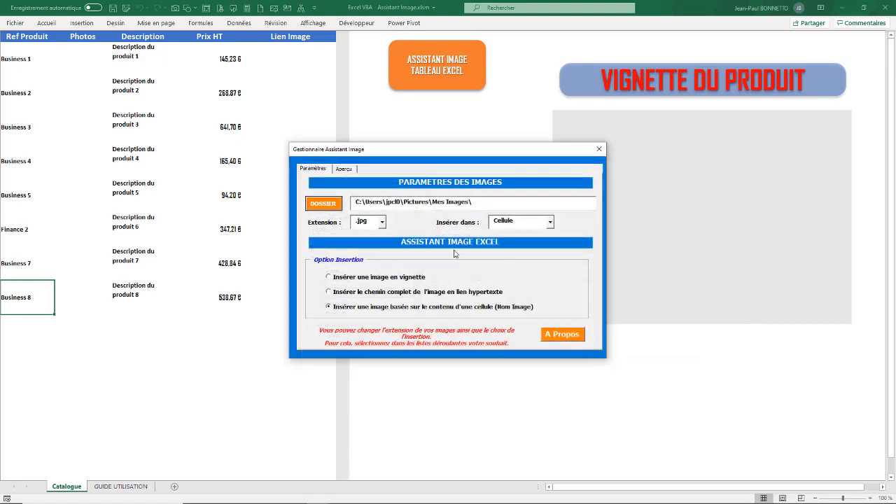
left_click(329, 292)
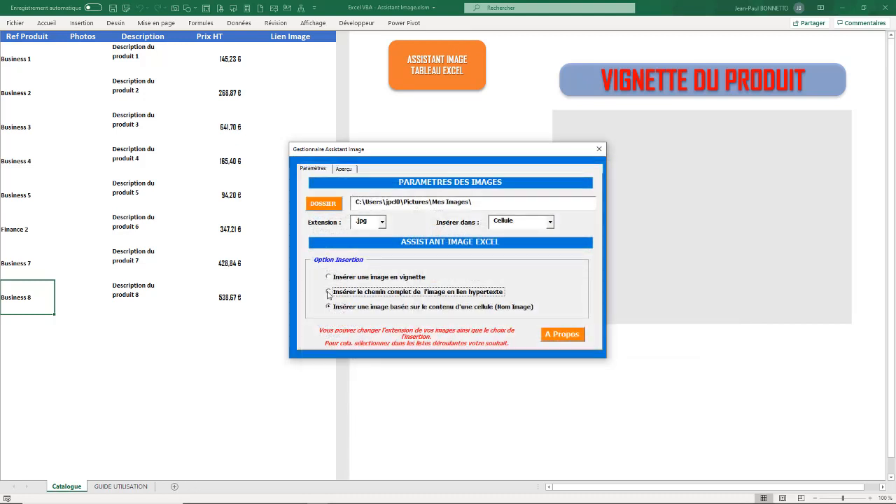
left_click(353, 170)
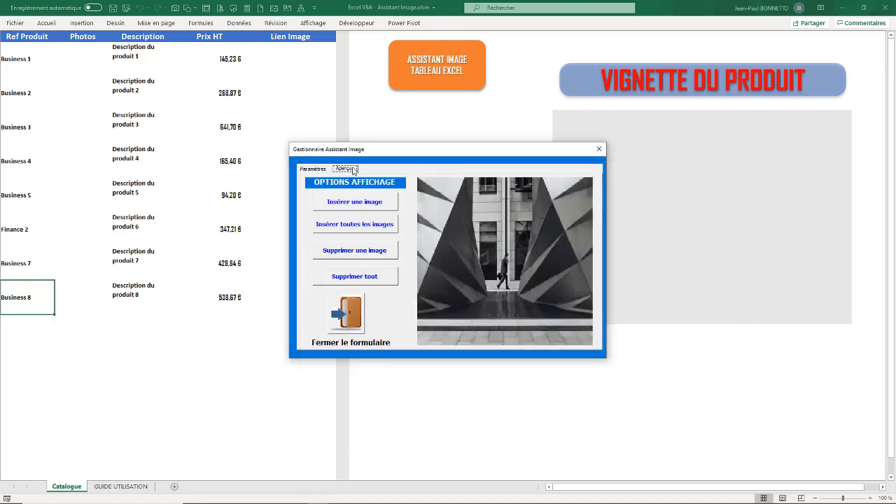
left_click(352, 230)
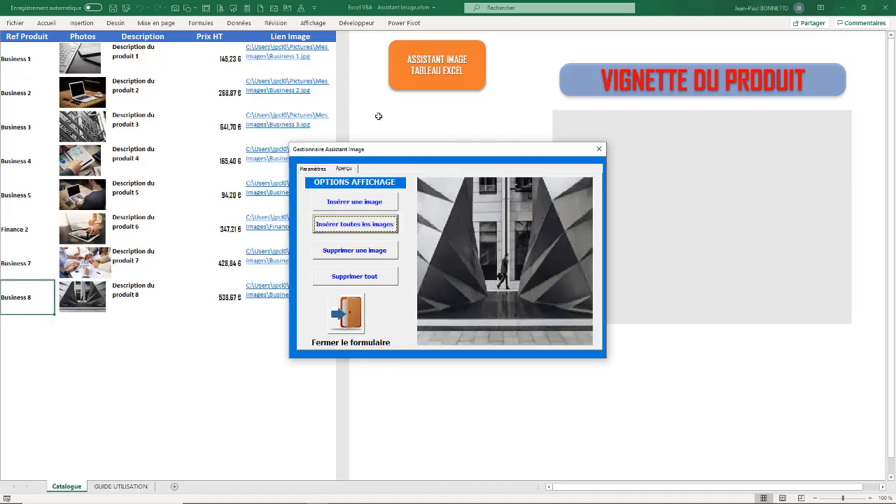
left_click(599, 150)
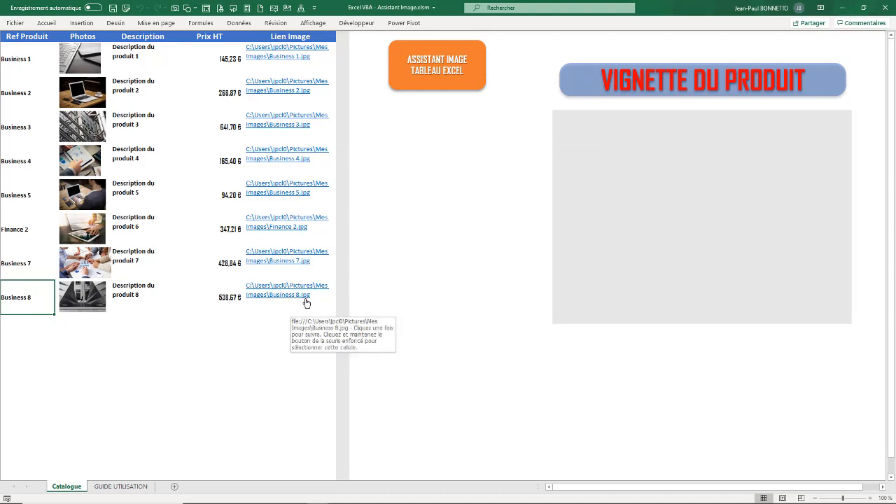
Step: Switch to File Explorer and browse the Mes Images folder for an image to use for a new catalogue product
left_click(17, 325)
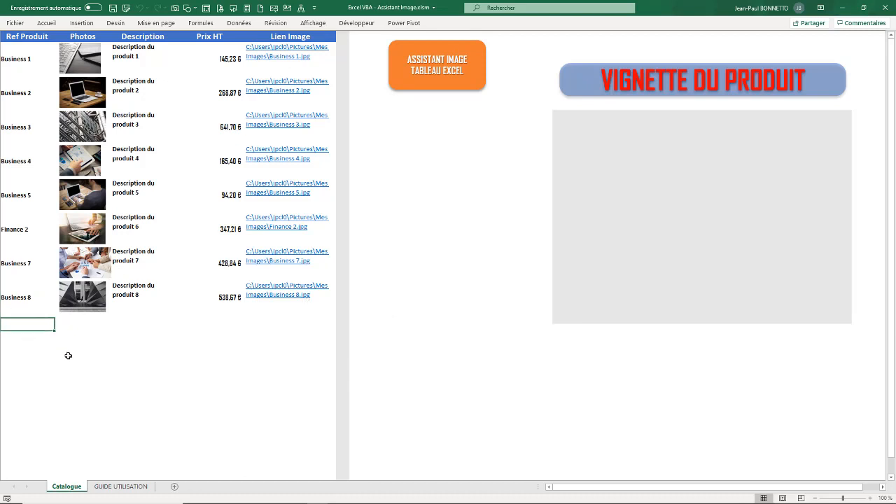
left_click(26, 302)
left_click(26, 333)
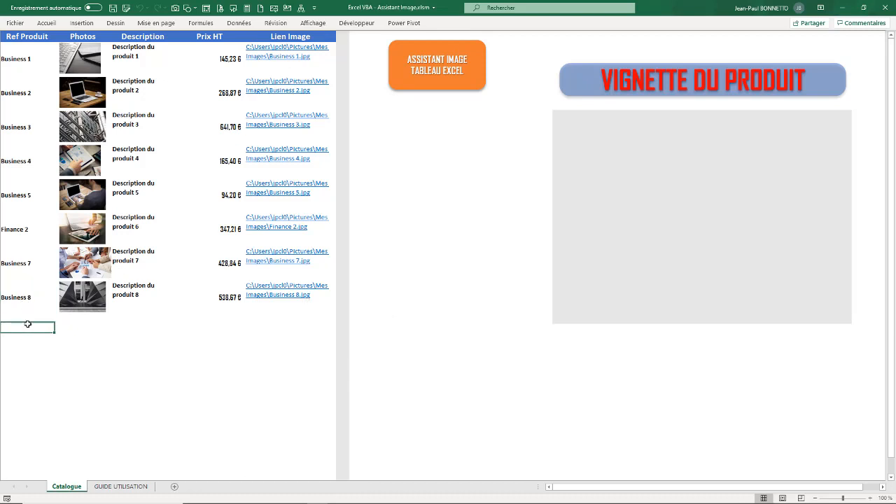
left_click(296, 496)
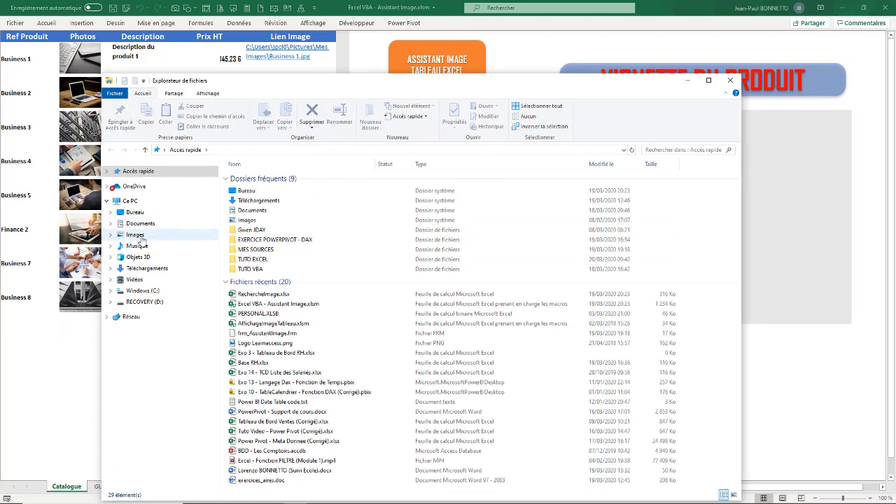
left_click(136, 235)
left_click(253, 199)
double_click(253, 199)
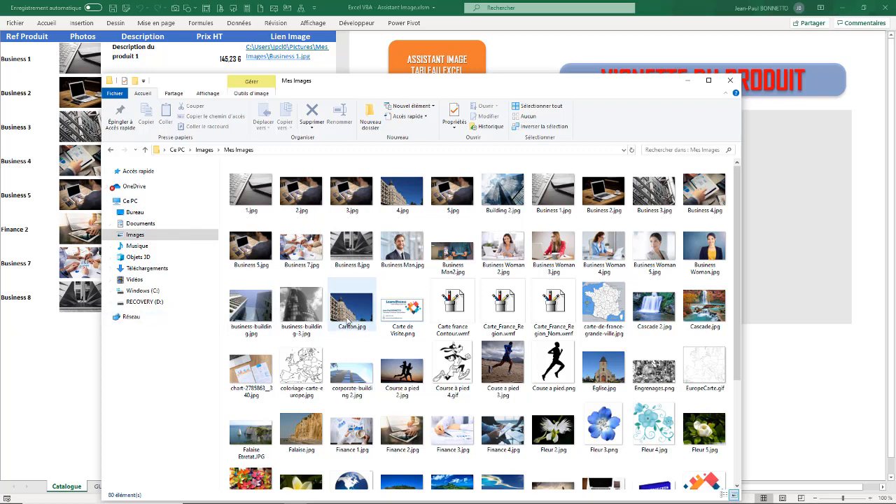
Step: Enter Carlton as a new product reference in the catalogue, leaving one empty row below Business 8
left_click(14, 327)
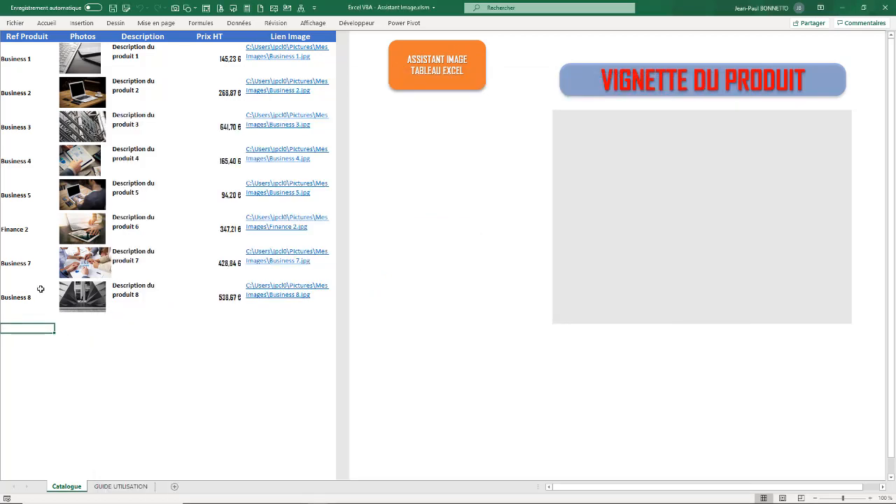
type("Ca")
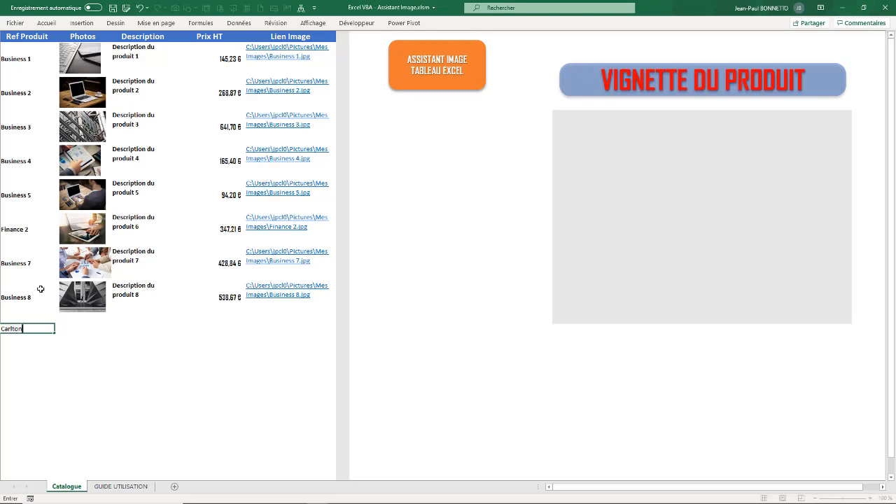
type("rlton")
left_click(11, 233)
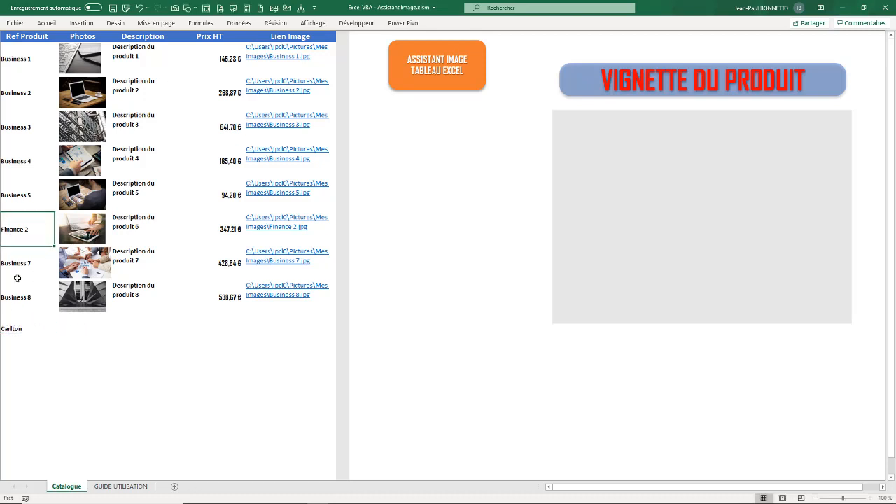
Step: Relaunch the assistant for Carlton with the Mes Images folder and insert its image with the full-path hyperlink option
left_click(12, 331)
left_click(435, 55)
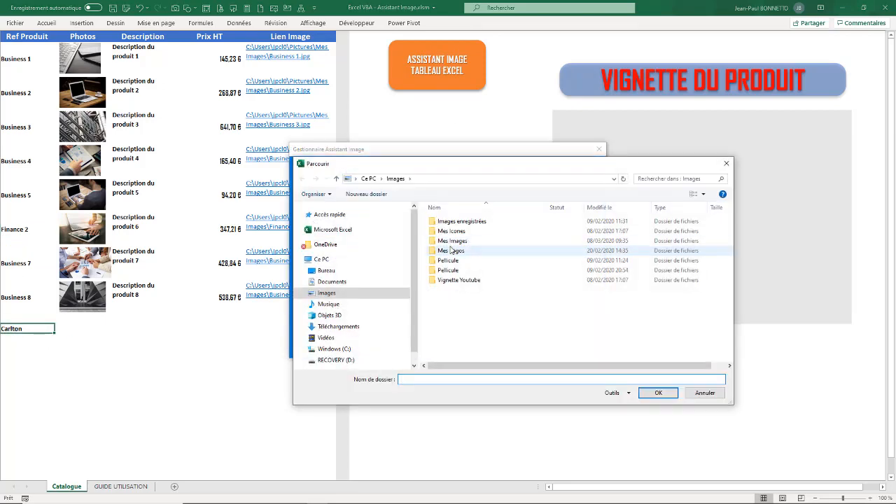
left_click(456, 244)
left_click(669, 395)
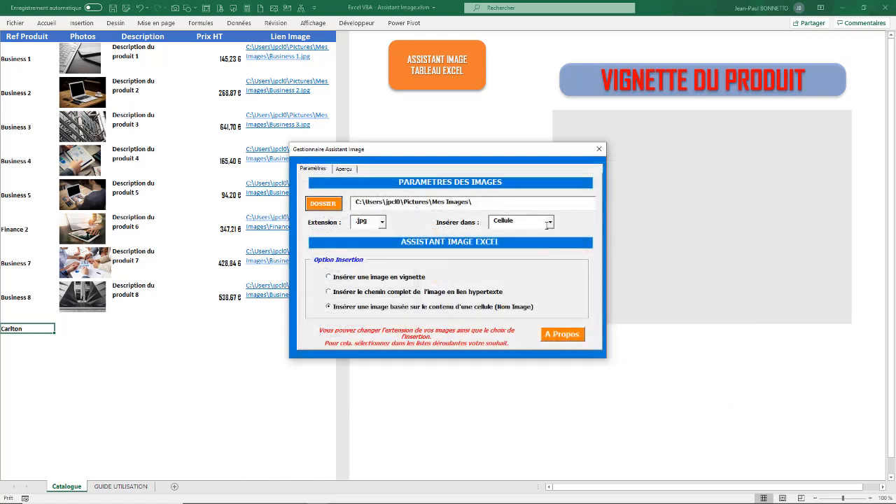
left_click(328, 293)
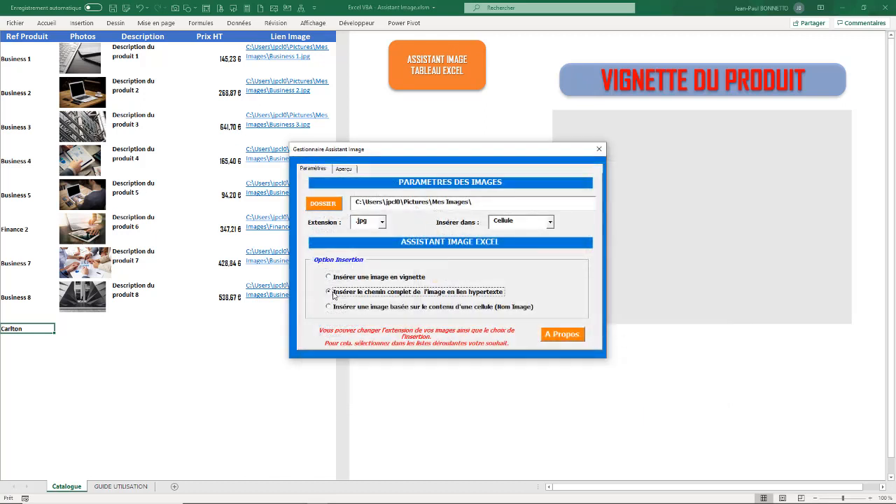
left_click(346, 170)
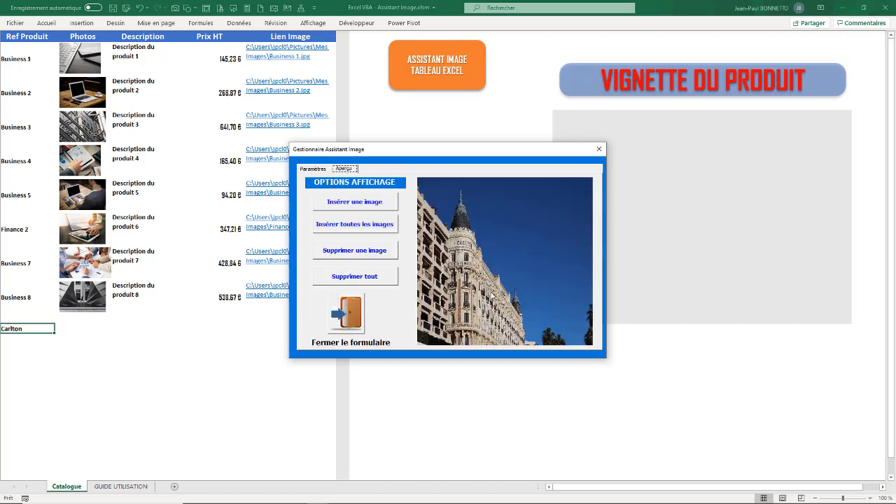
left_click(348, 203)
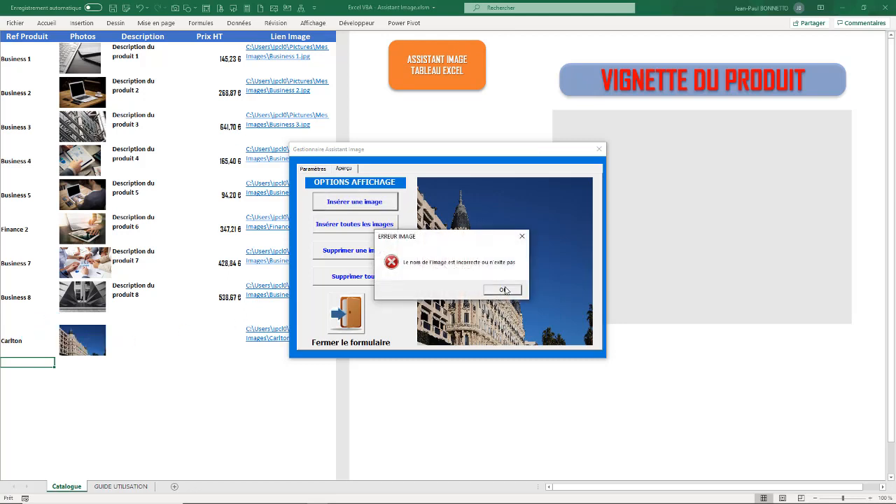
left_click(503, 290)
left_click(22, 379)
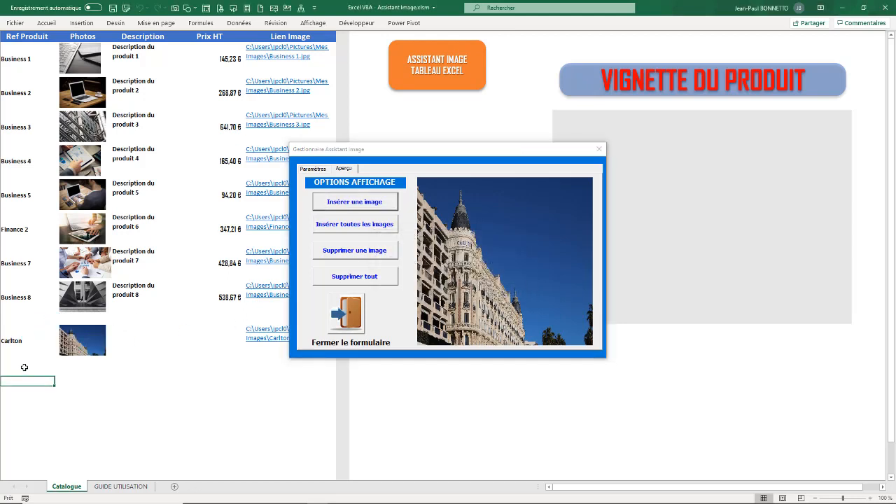
left_click(24, 364)
left_click(599, 148)
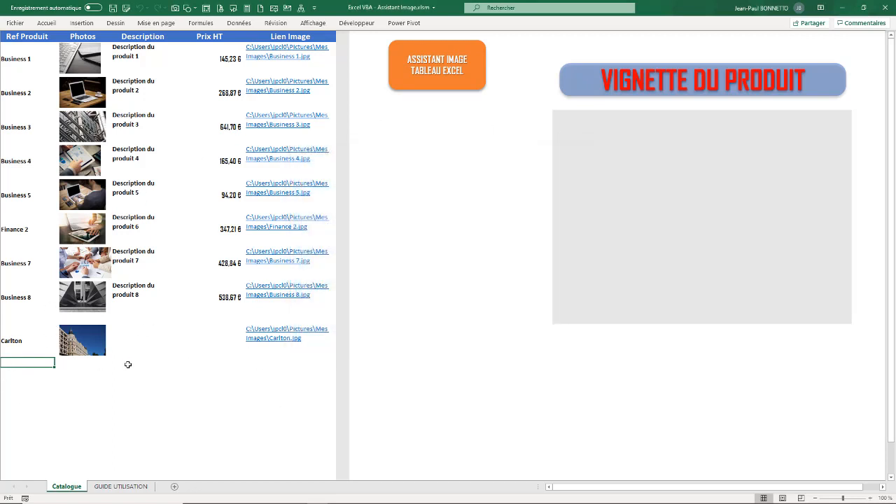
Step: Fill the Business 8 description down through the Carlton row, and clear the filled description beside Carlton
left_click(141, 331)
left_click(116, 285)
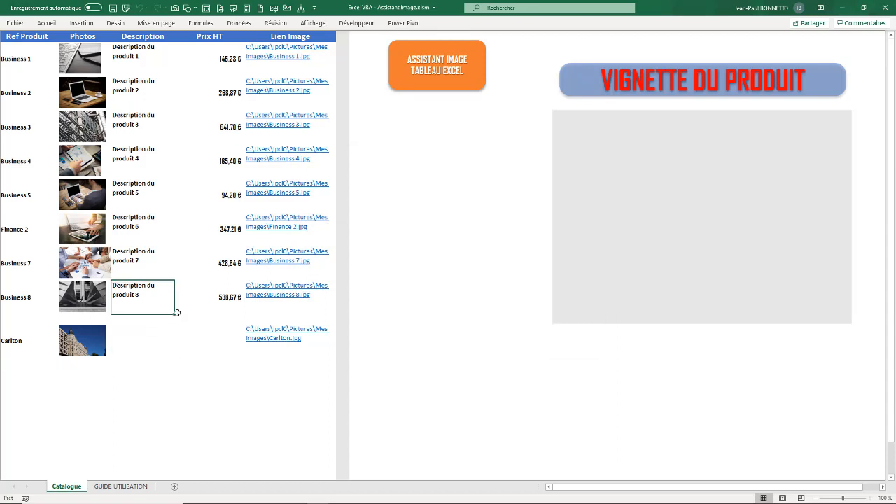
left_click_drag(177, 317, 176, 367)
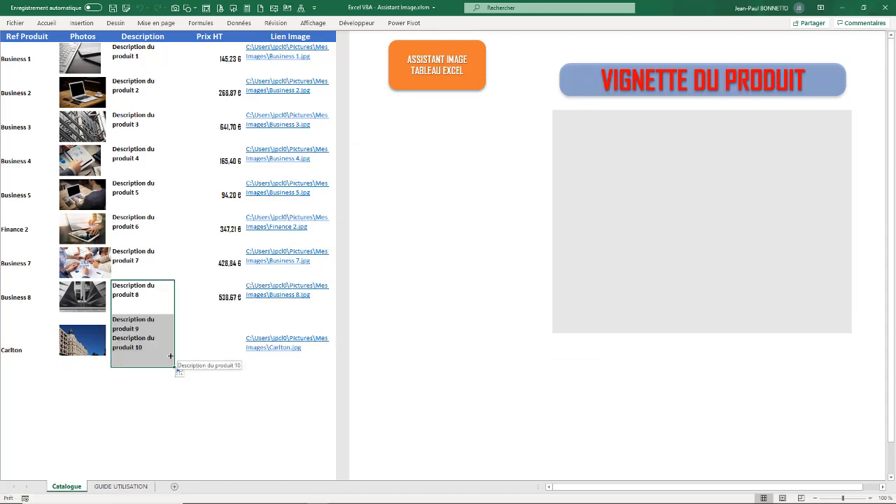
left_click(140, 325)
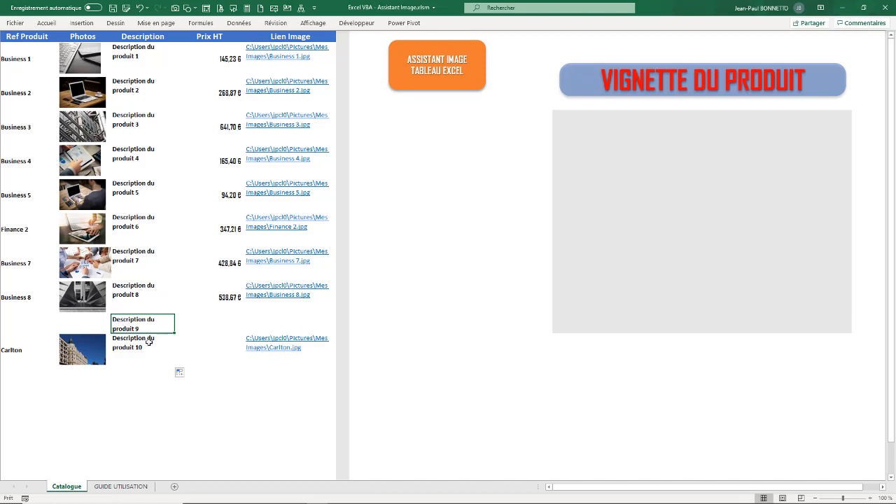
left_click(137, 341)
key("Delete")
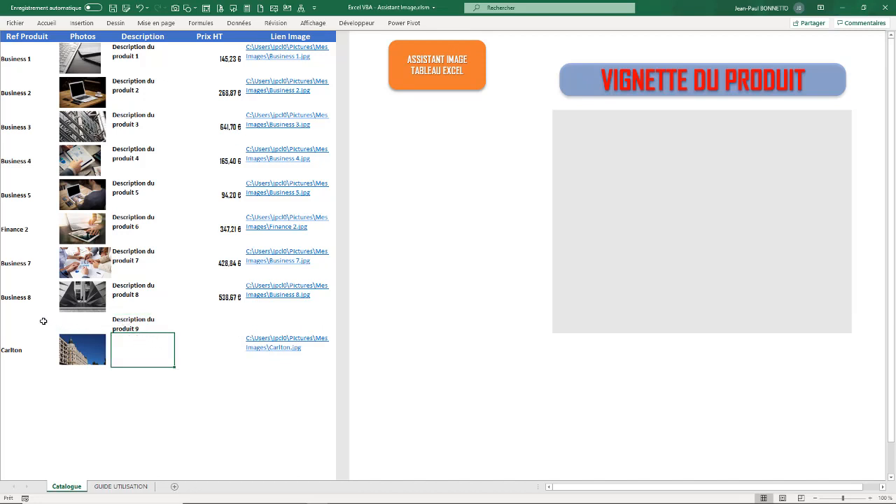
Step: Move the text Description du produit 9 from the empty product row into the Carlton row
left_click(7, 323)
left_click(131, 321)
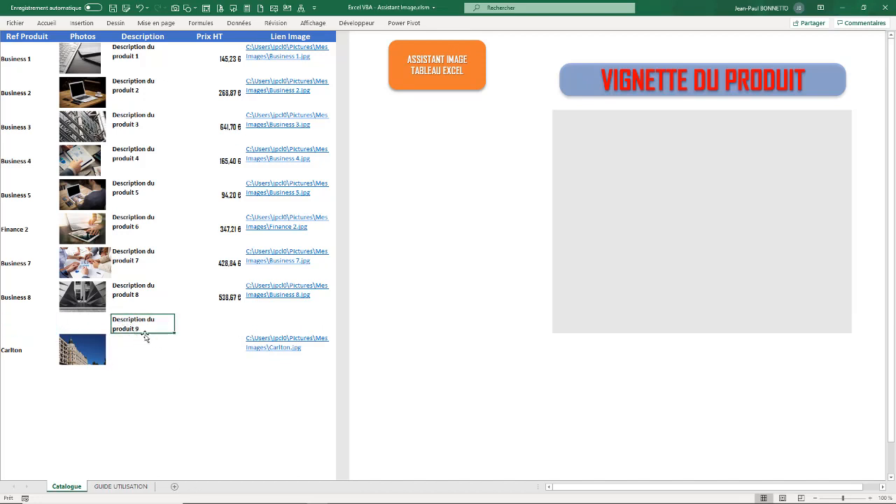
left_click_drag(145, 335, 149, 355)
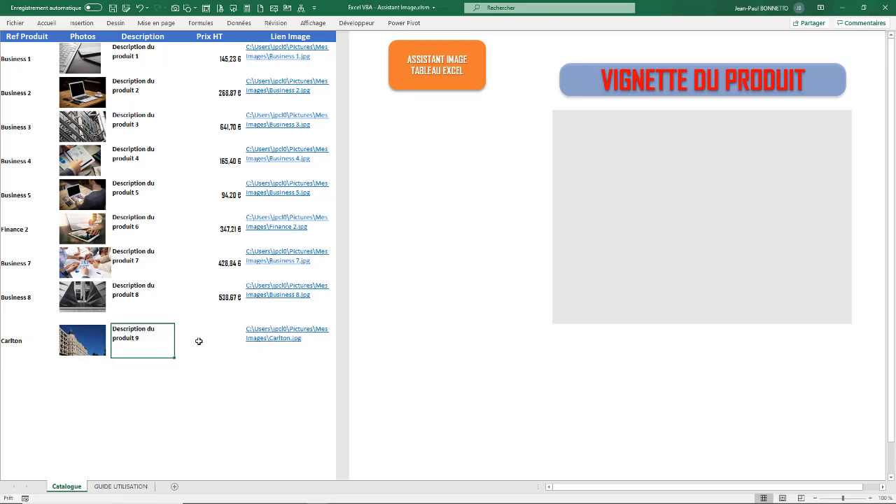
left_click(199, 337)
Step: Check the image names in the Mes Images folder and enter Cascade as the product reference between Business 8 and Carlton
left_click(56, 320)
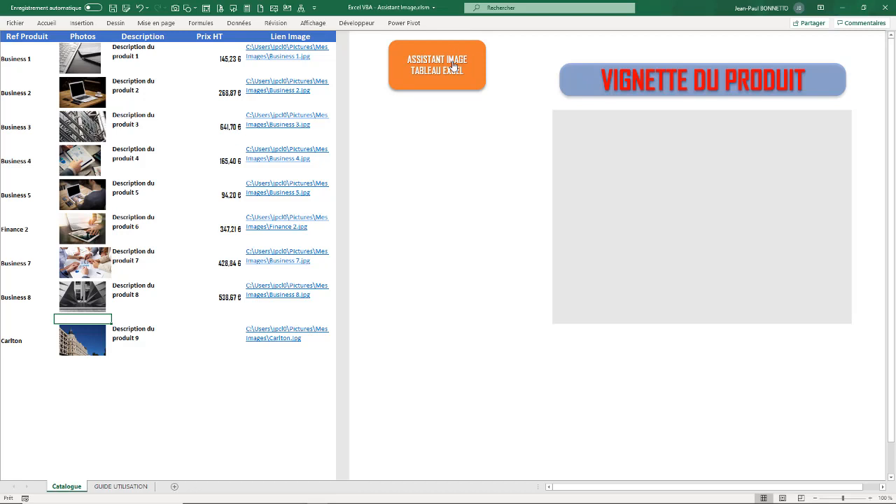
left_click(6, 318)
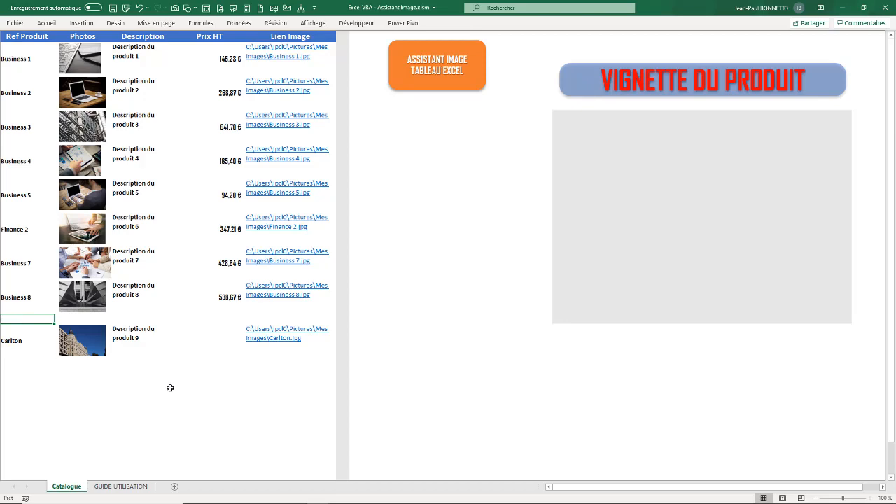
left_click(295, 495)
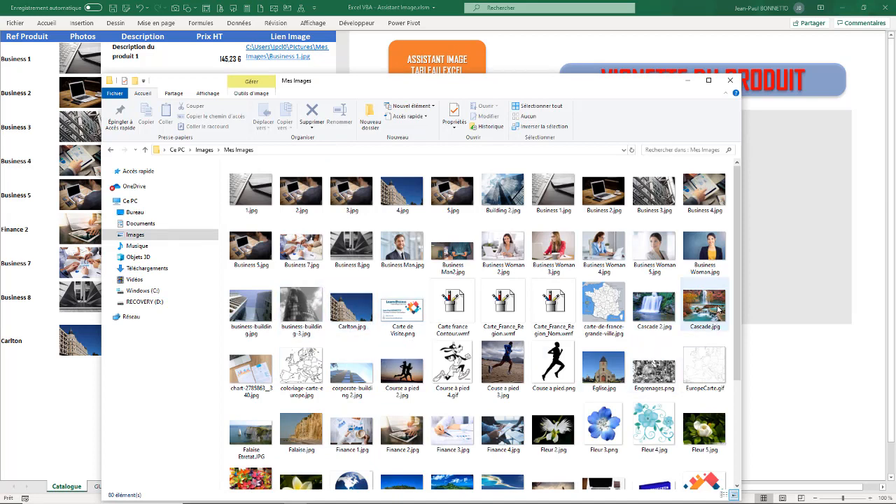
left_click(24, 320)
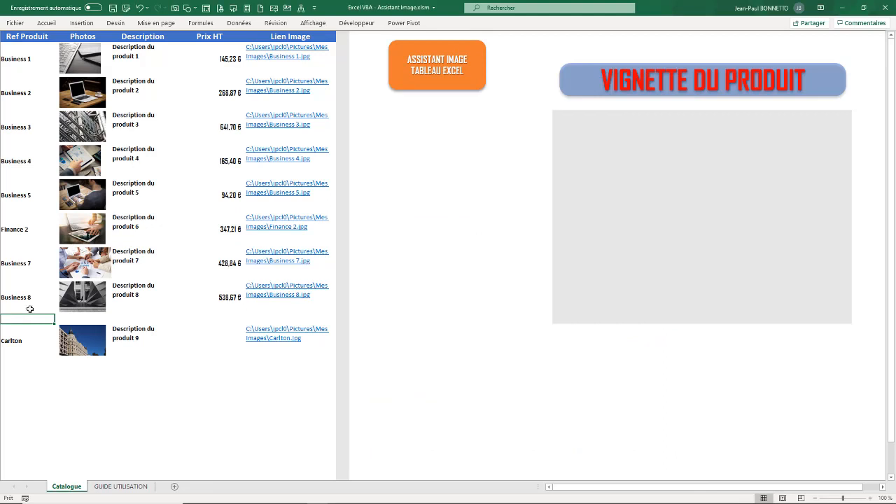
type("Carltonasc")
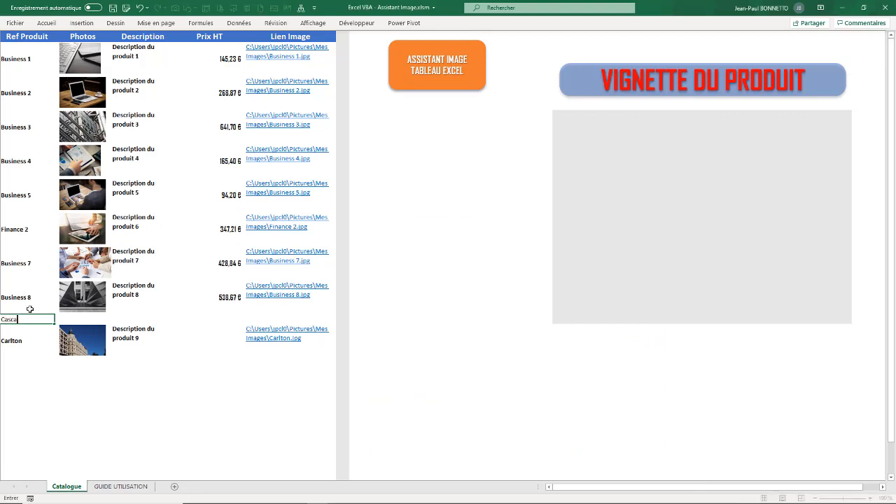
left_click(16, 254)
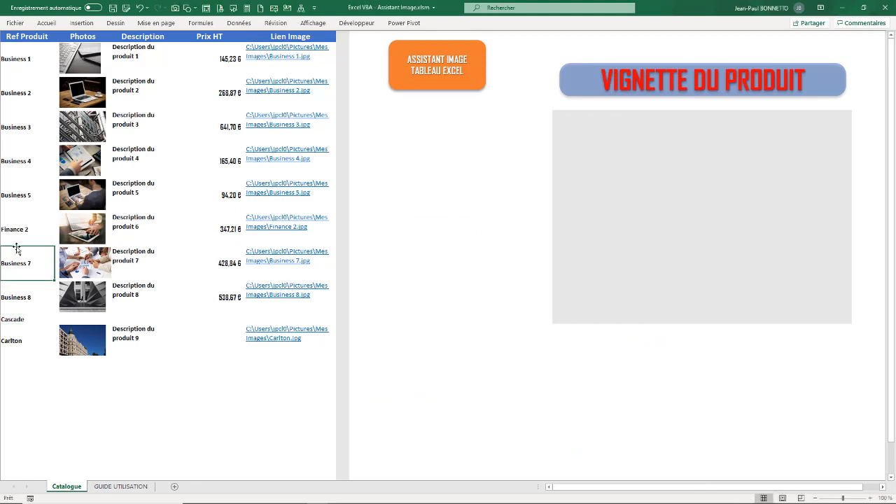
Step: Relaunch the assistant for Cascade with the Mes Images folder and insert its image with the full-path hyperlink option
left_click(16, 317)
left_click(448, 67)
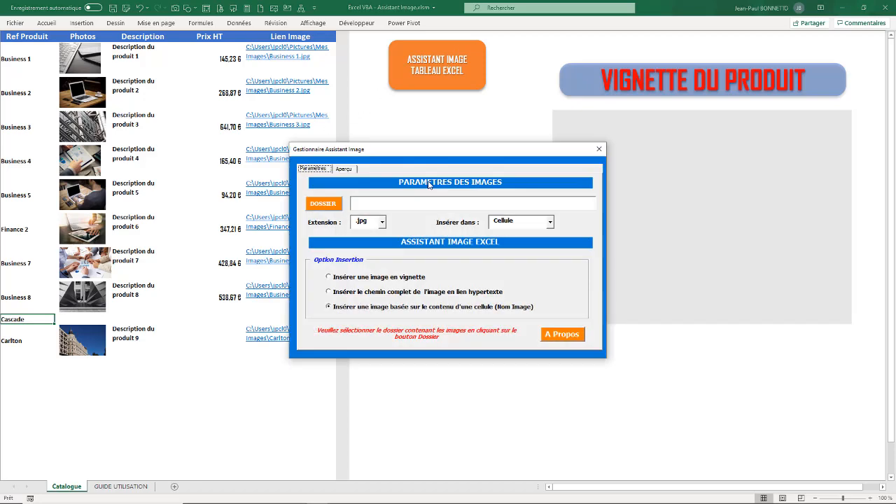
left_click(322, 204)
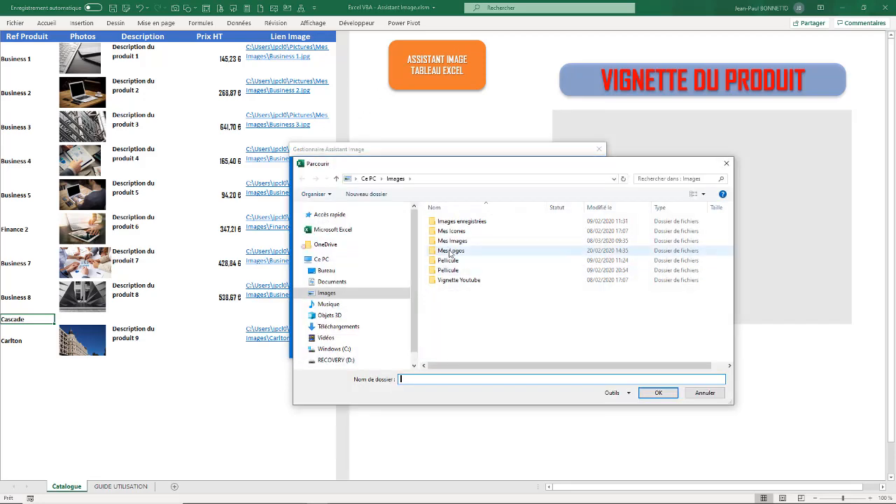
left_click(452, 241)
left_click(657, 393)
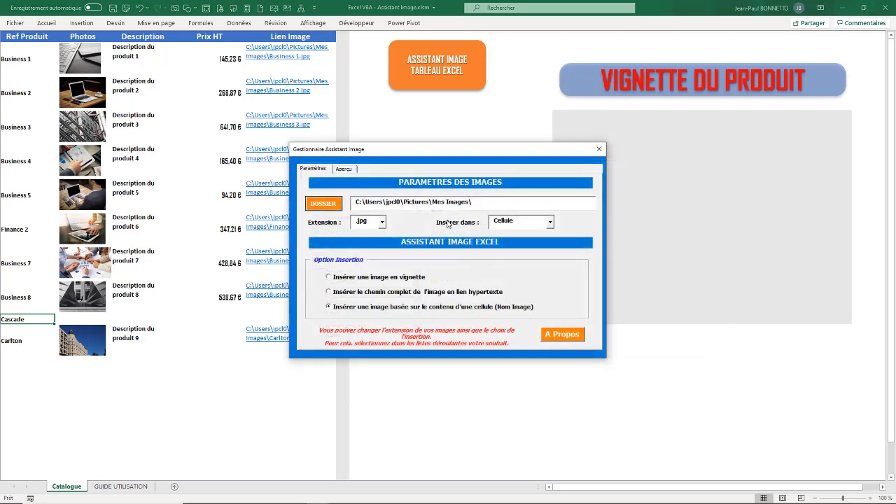
left_click(333, 294)
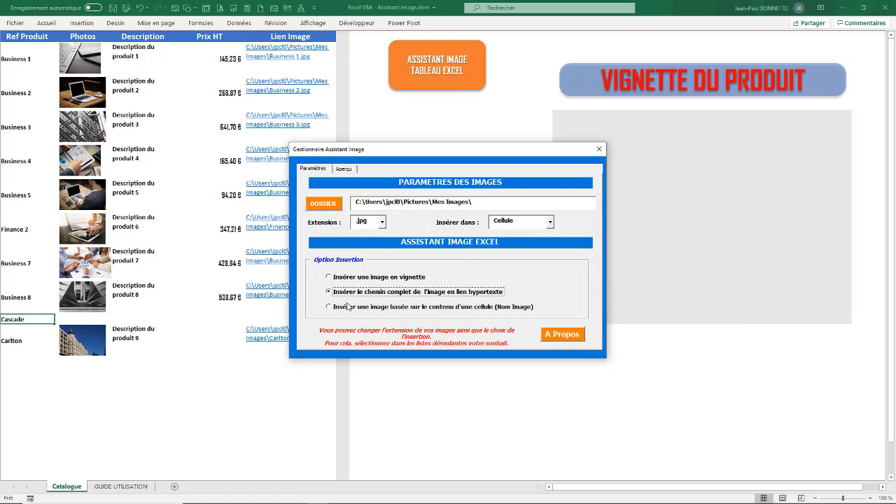
left_click(344, 170)
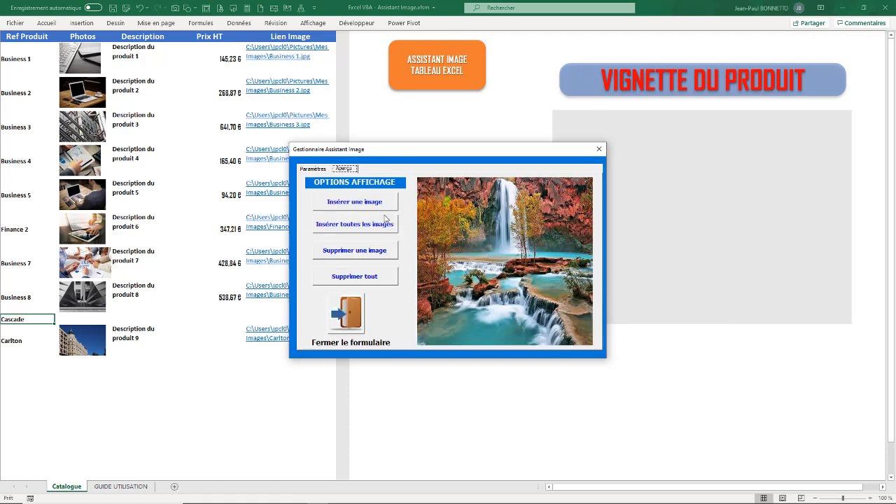
left_click(358, 204)
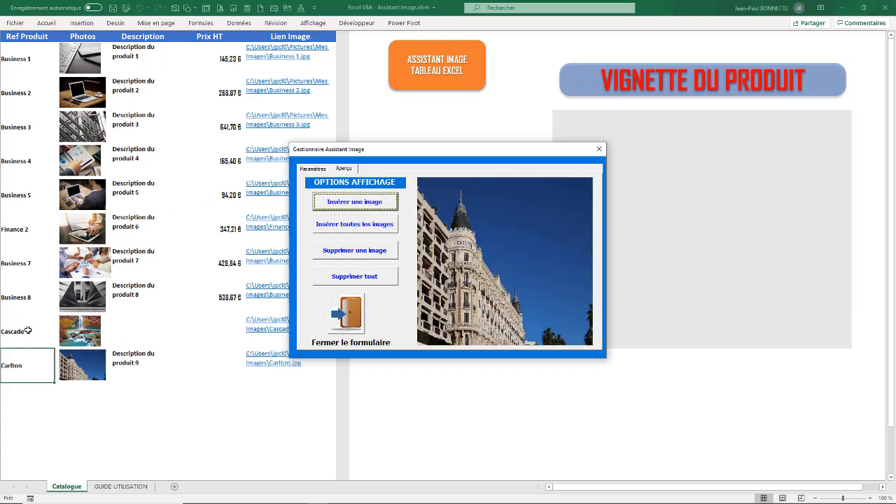
Step: Fill the Business 8 description down into the Cascade row as Description du produit 9
left_click(142, 327)
left_click(138, 289)
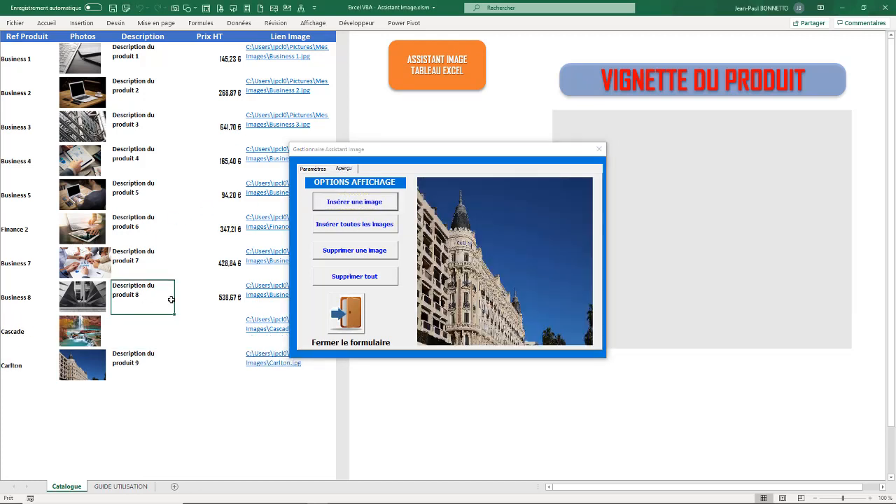
left_click_drag(174, 314, 161, 335)
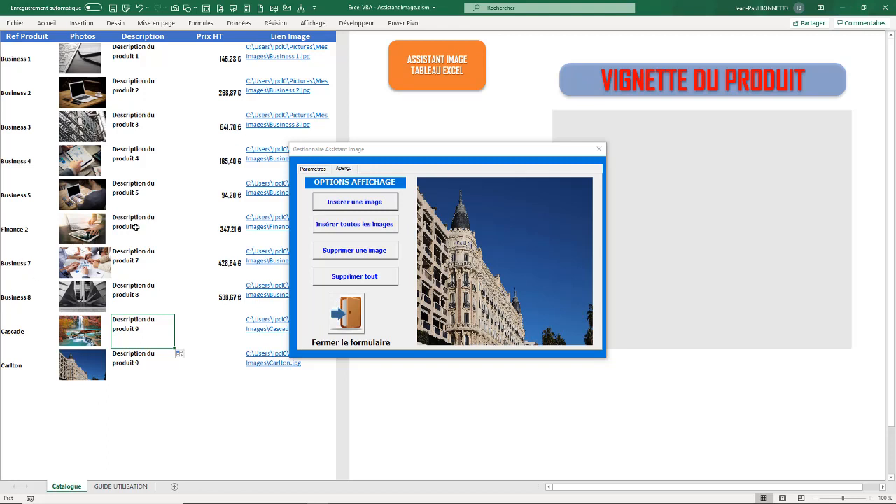
Step: Move the assistant form clear of the link column, open the Cascade image from its hyperlink and close the viewer
left_click(28, 60)
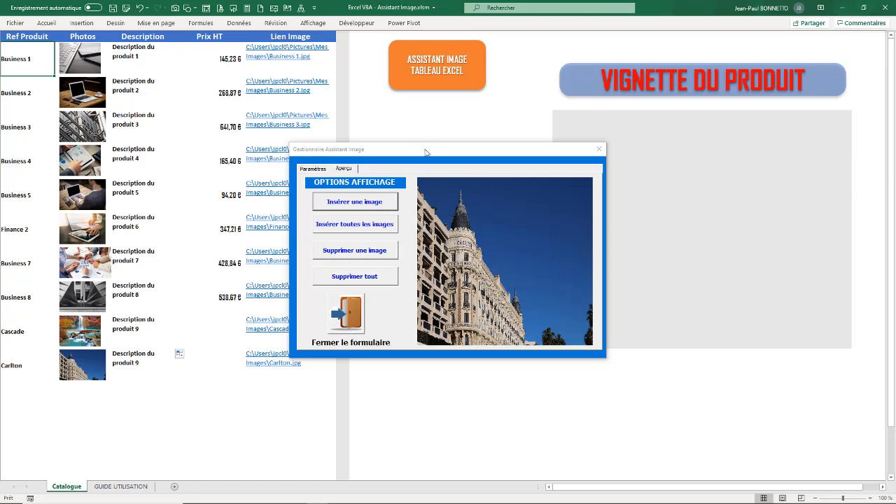
left_click_drag(434, 149, 466, 149)
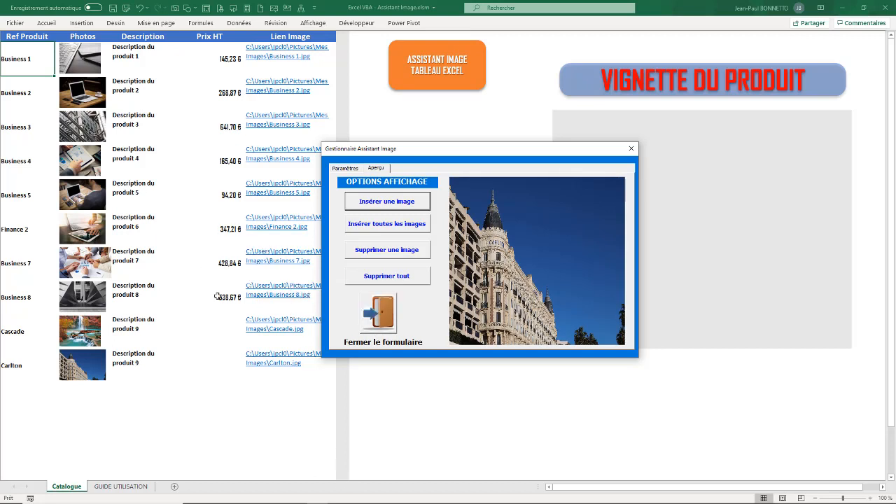
left_click(271, 321)
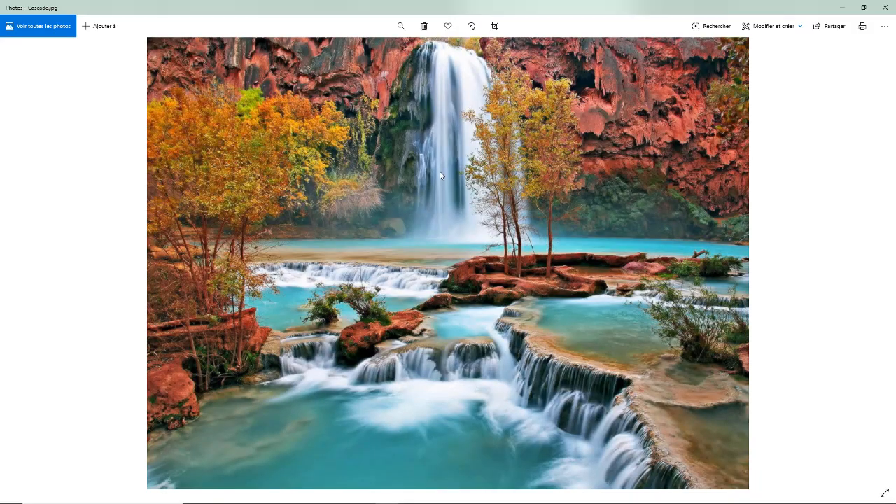
left_click(886, 9)
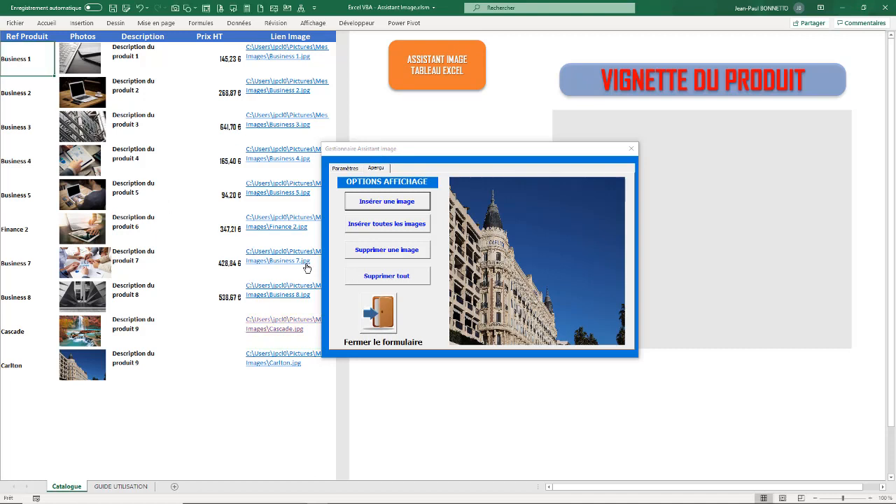
Step: Delete all catalogue images and links, and reopen the assistant to review its insertion targets and display options before closing it
left_click(402, 277)
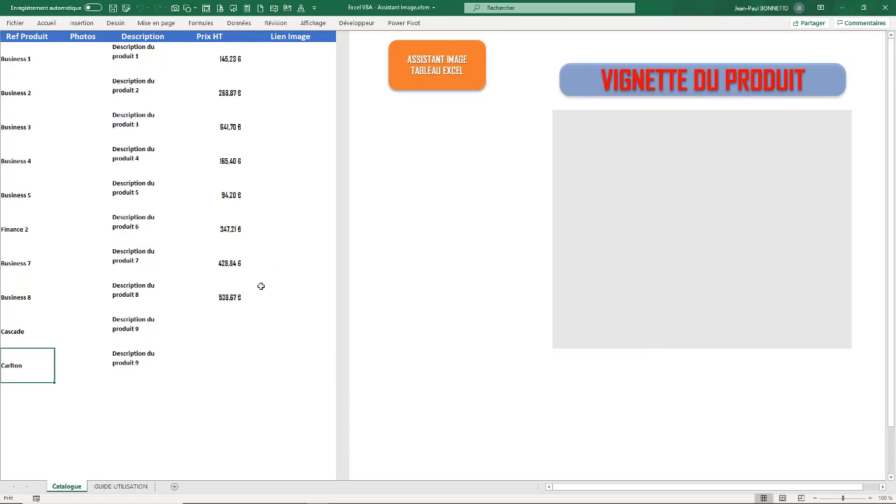
left_click(448, 69)
left_click_drag(414, 154, 364, 140)
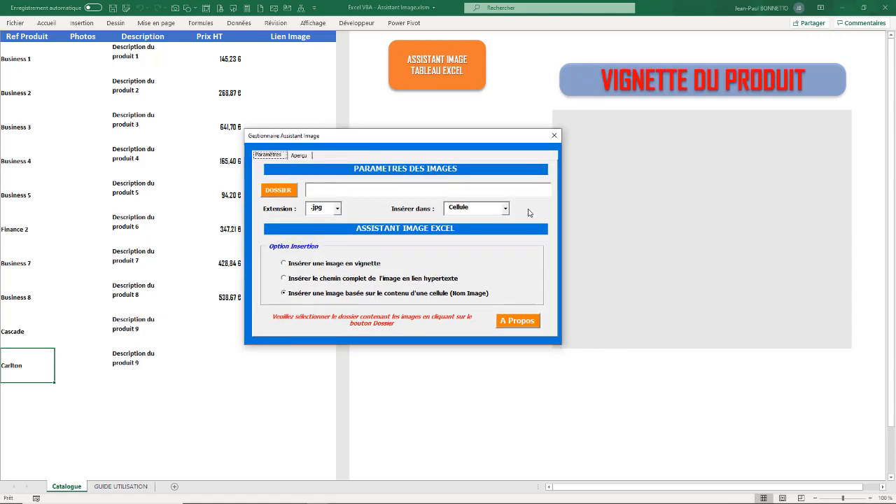
left_click(506, 208)
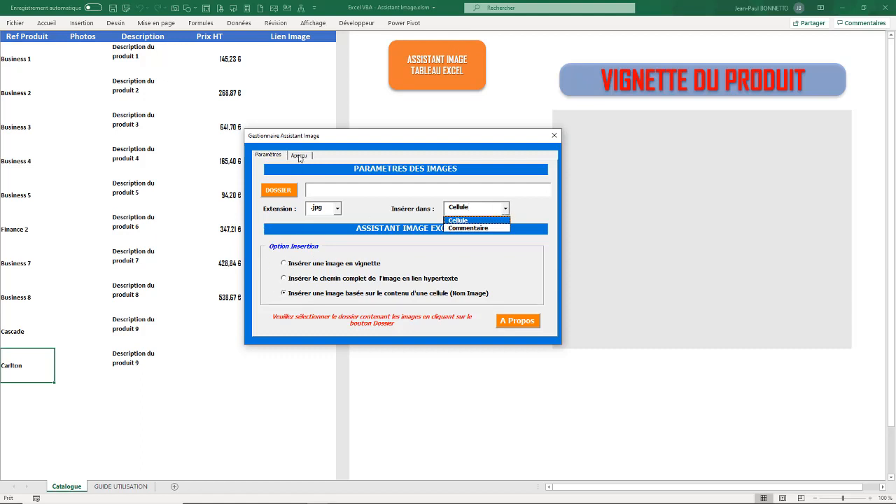
left_click(299, 156)
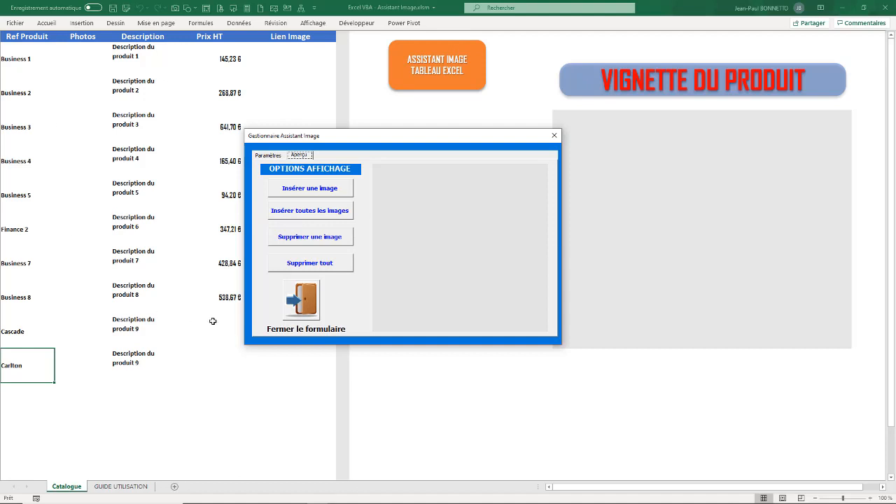
left_click(309, 303)
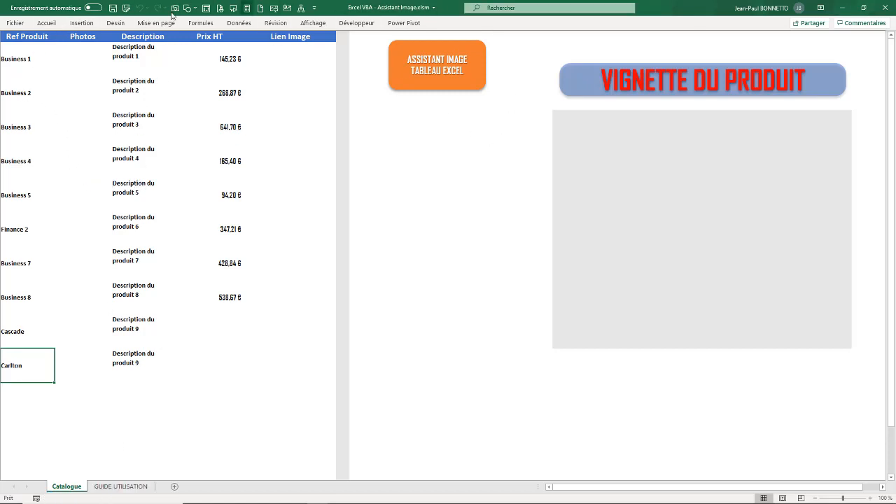
Step: Open the Visual Basic editor to examine the btnSupprimerTout_Click code and both pages of the frm_AssistantImage form
left_click(31, 79)
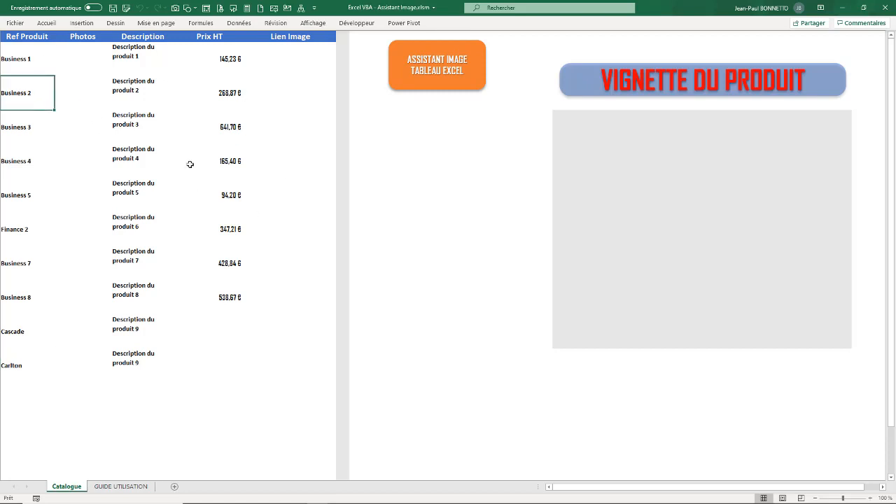
left_click(366, 26)
left_click(14, 48)
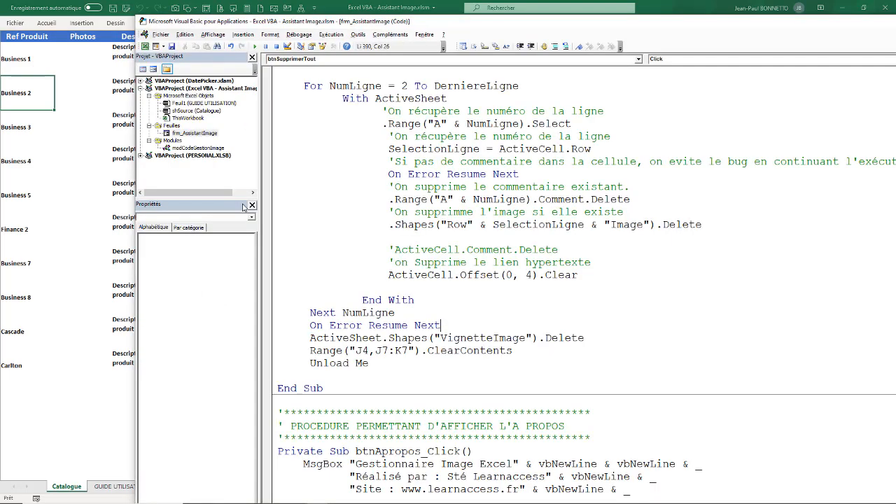
scroll(300, 244, "up", 2)
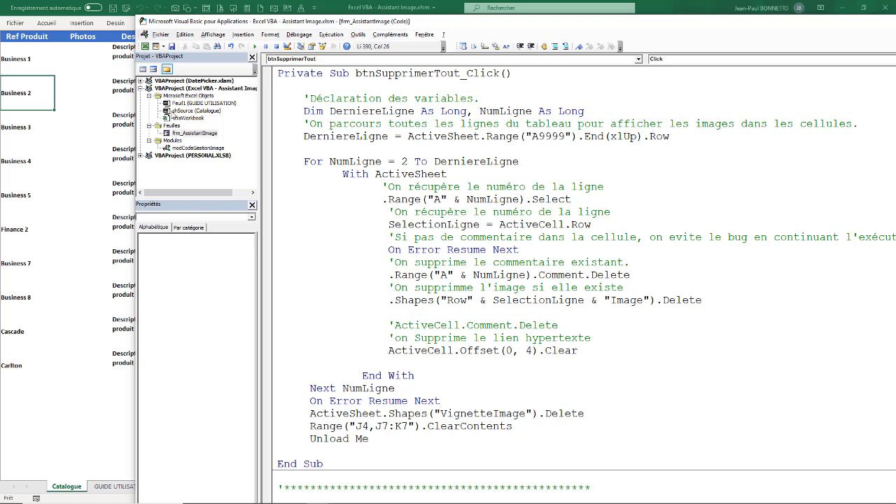
double_click(199, 135)
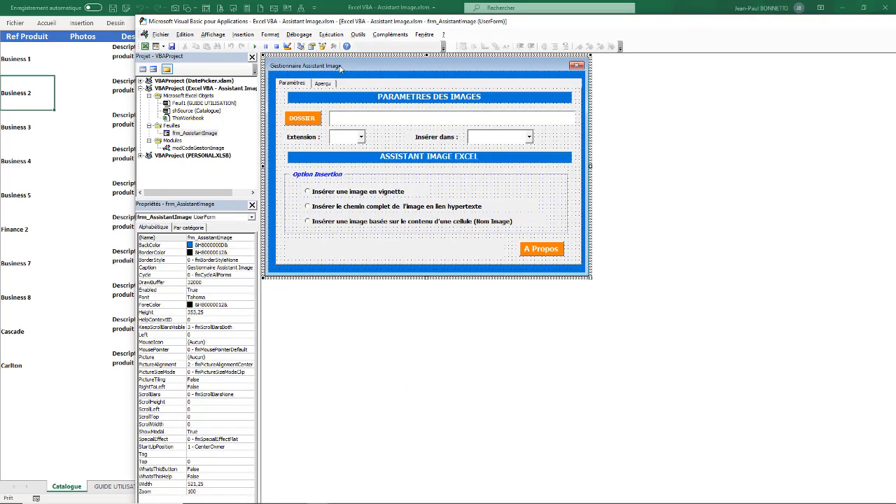
left_click(322, 83)
left_click(293, 83)
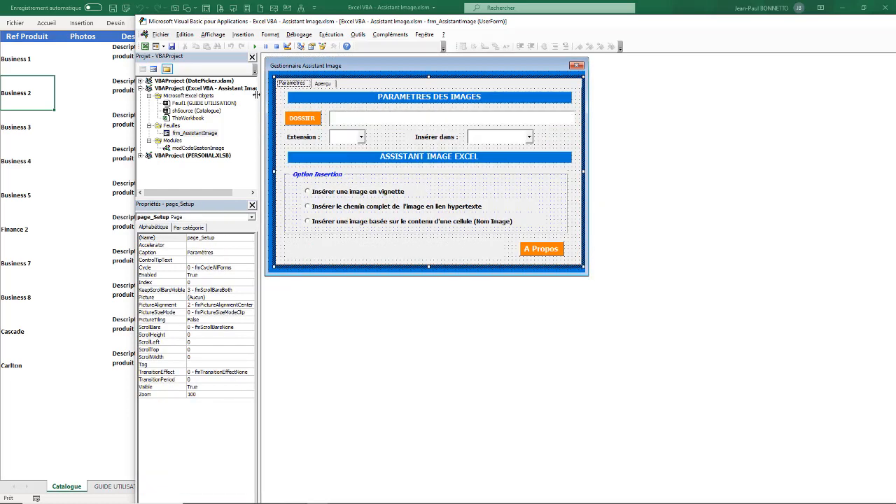
Step: Examine the code of the modCodeGestionImage module and return to Business 1 on the Catalogue sheet
double_click(199, 148)
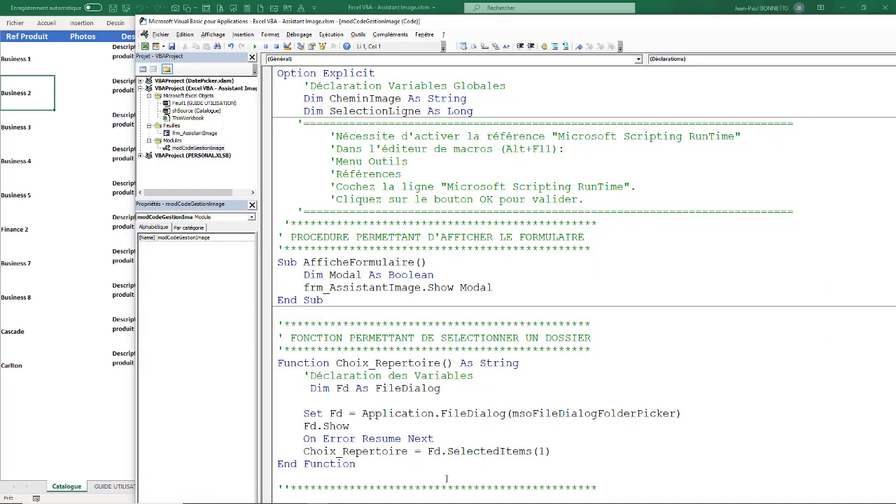
scroll(447, 479, "down", 5)
scroll(426, 331, "up", 5)
left_click(167, 89)
left_click(23, 59)
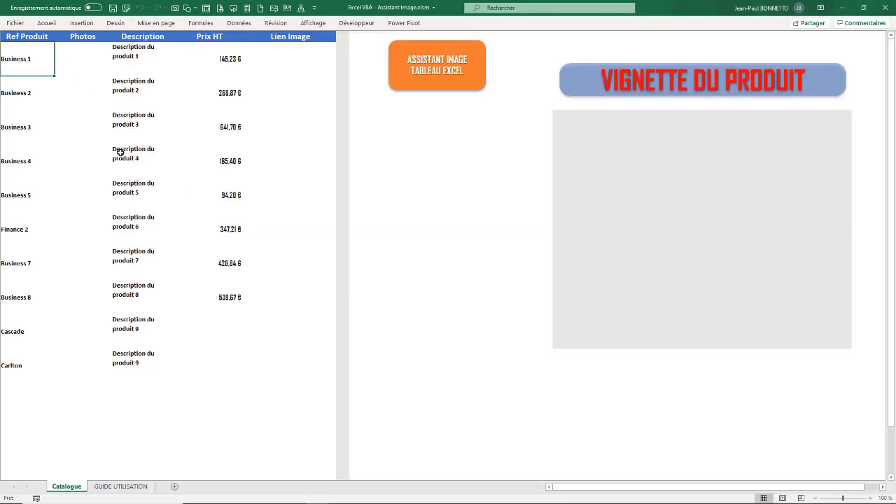
Step: Read the prerequisite on image names in the GUIDE UTILISATION sheet and review the product references in the Catalogue sheet
left_click(139, 486)
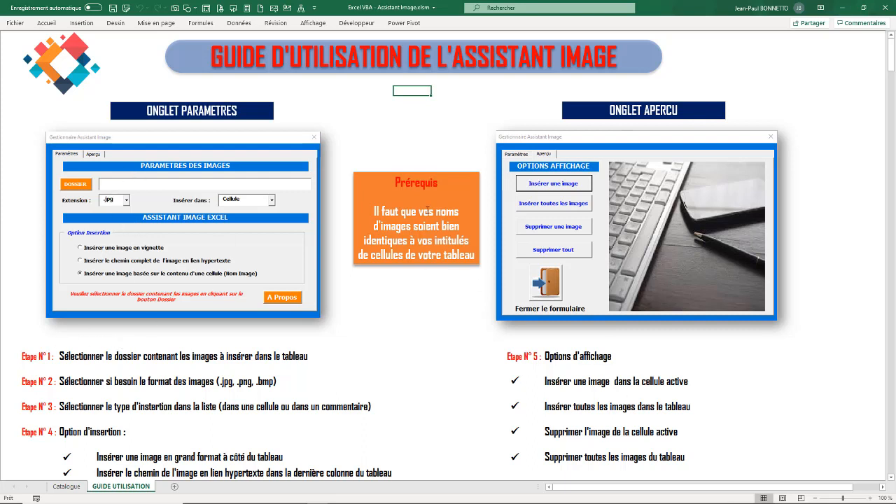
left_click(403, 189)
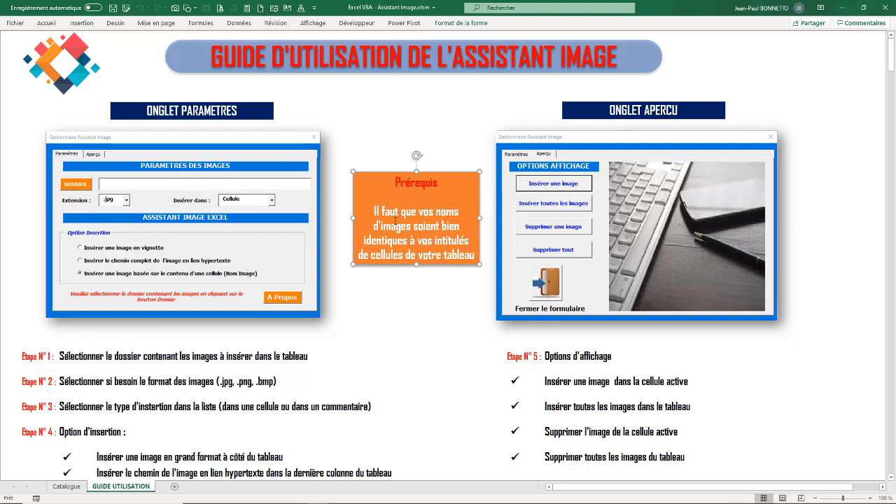
left_click(67, 488)
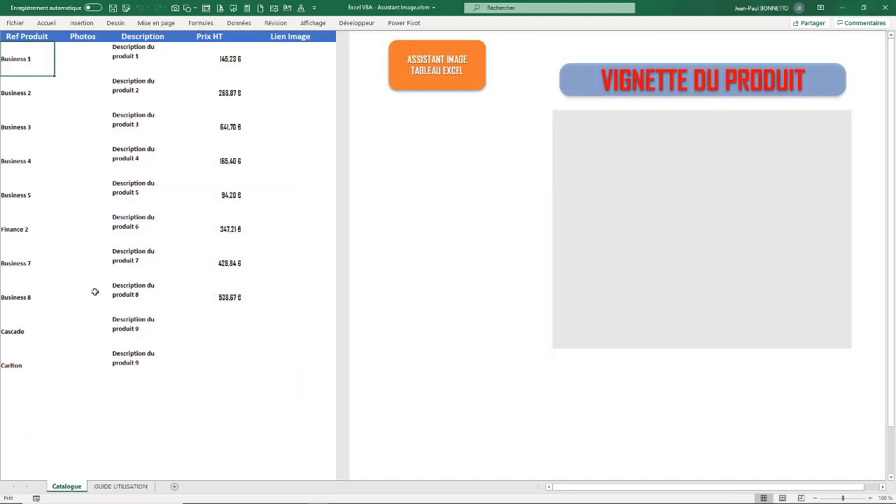
left_click_drag(19, 55, 26, 357)
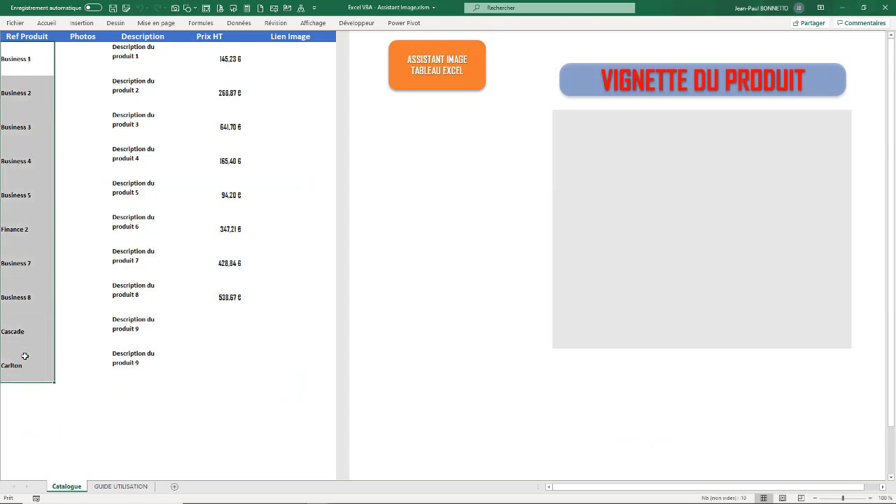
left_click_drag(33, 64, 21, 329)
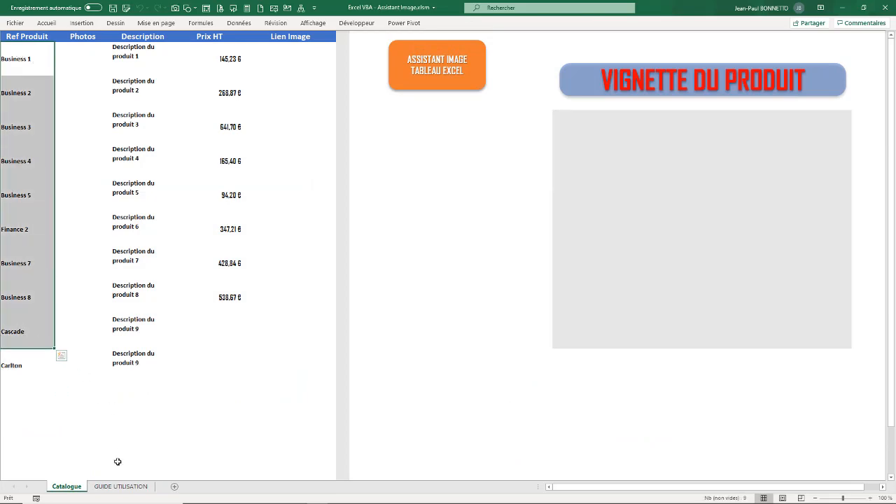
Step: Read the assistant's instructions from Etape N° 1 to Etape N° 5 in the GUIDE UTILISATION sheet
left_click(121, 486)
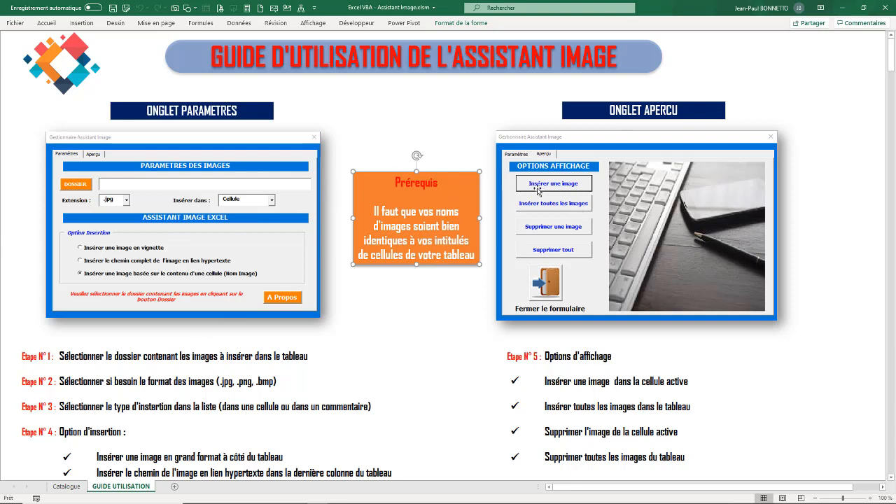
left_click(39, 357)
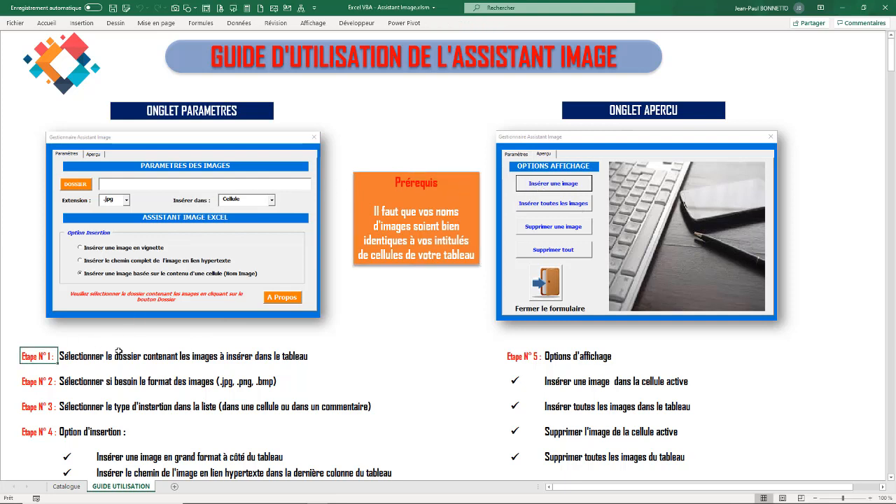
left_click(110, 354)
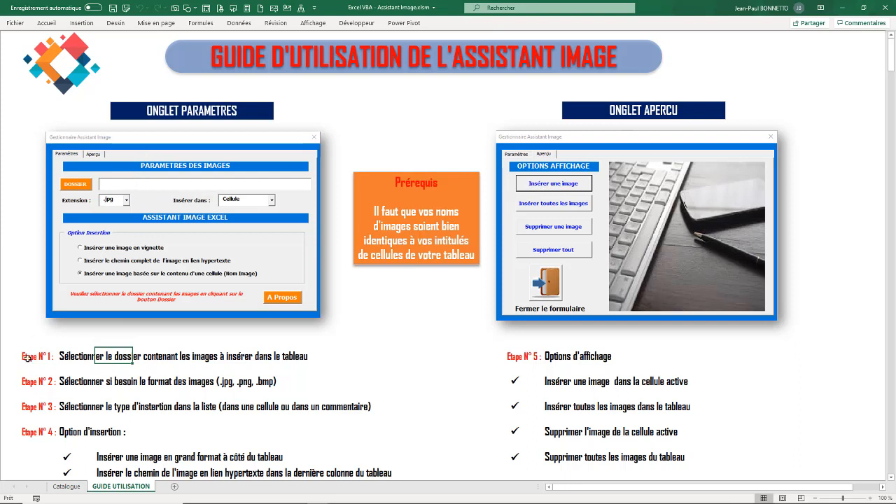
left_click(28, 383)
left_click(82, 383)
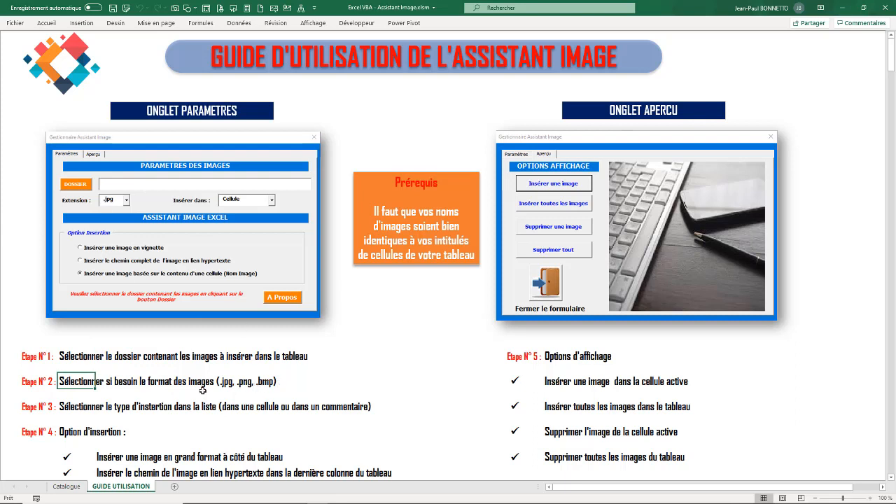
left_click(36, 406)
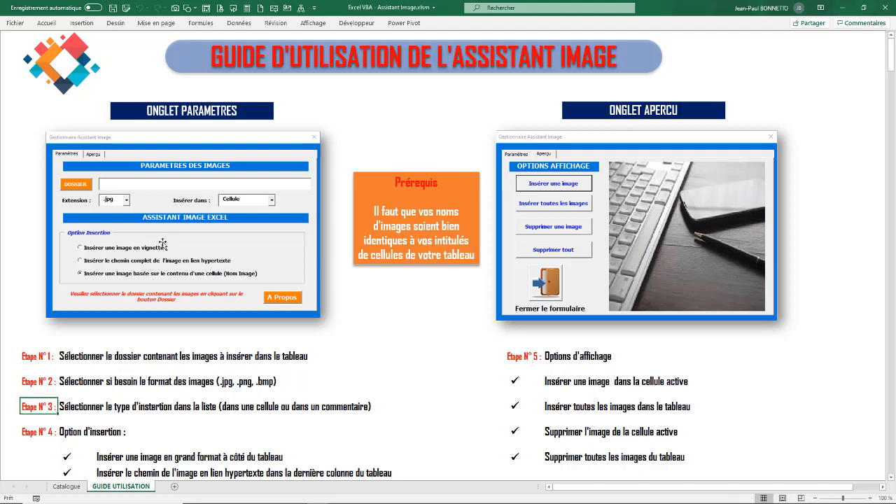
left_click(78, 434)
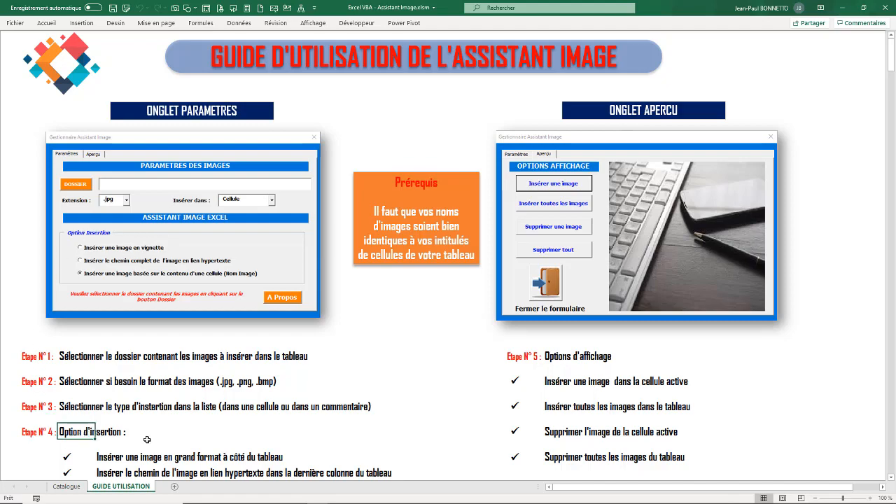
scroll(147, 440, "down", 4)
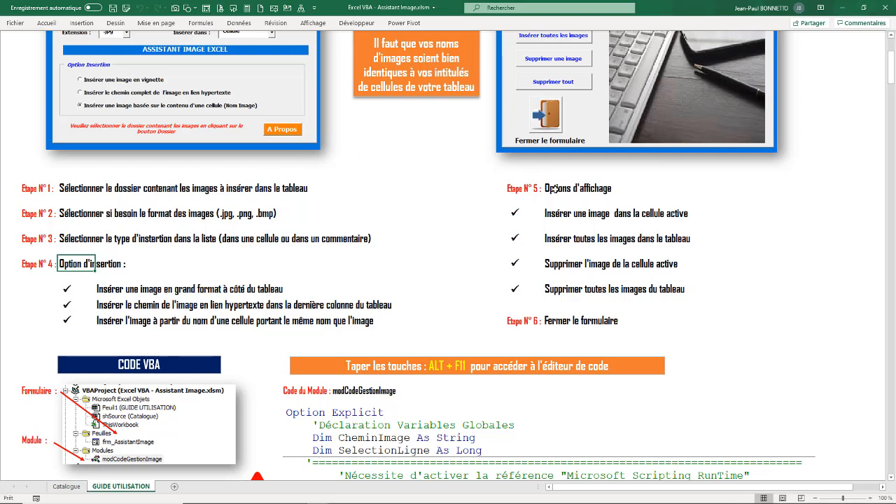
left_click(529, 191)
scroll(633, 380, "up", 4)
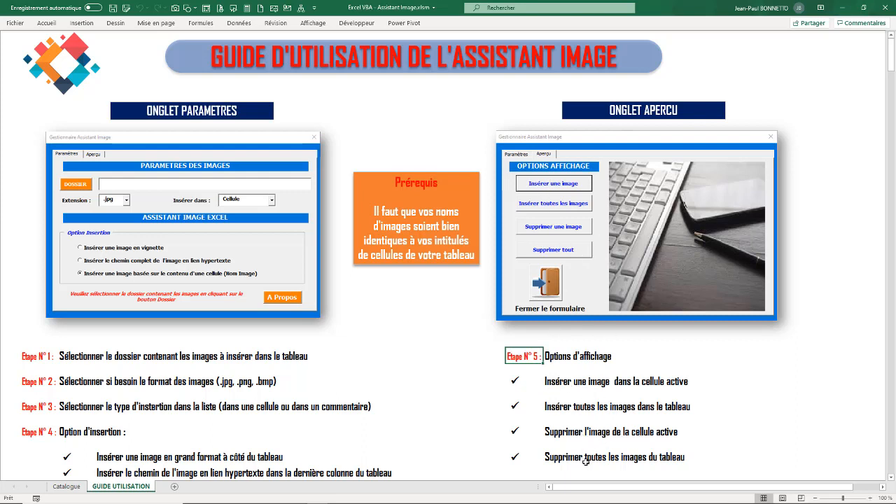
Step: Examine the guide's CODE VBA section, including the modCodeGestionImage listing and the notes on the required reference and unprotected code
scroll(602, 413, "down", 3)
scroll(600, 412, "down", 4)
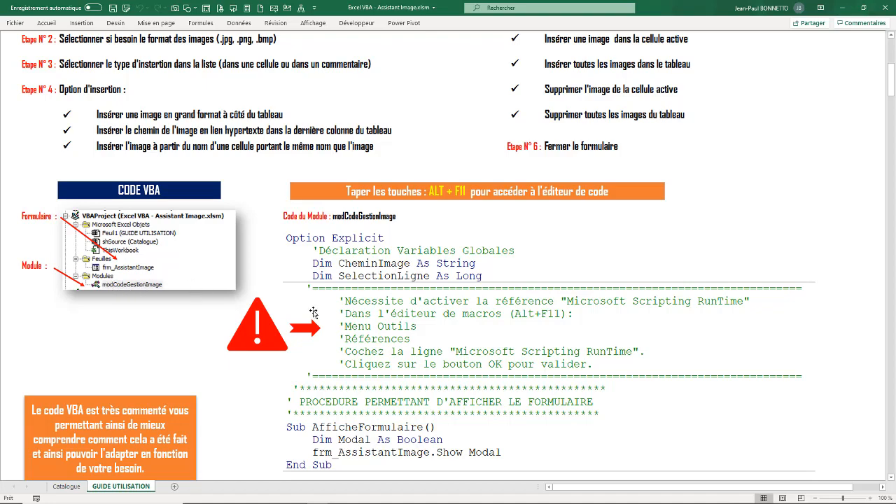
scroll(408, 241, "down", 9)
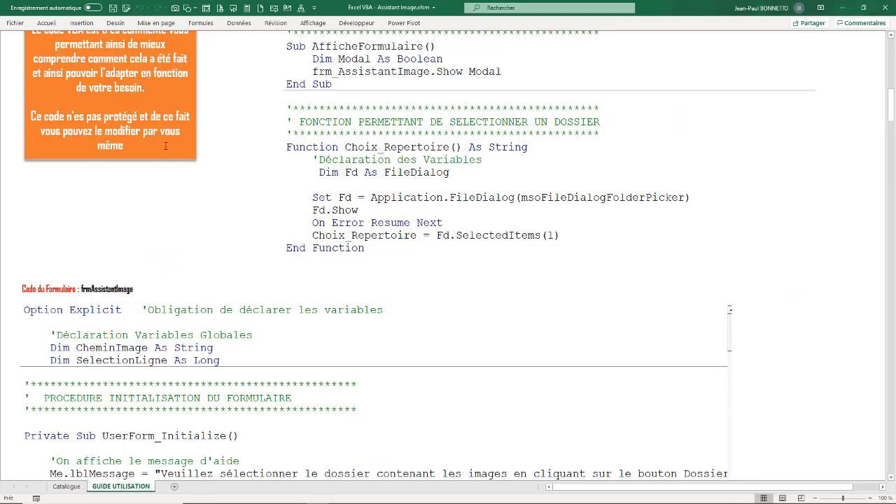
scroll(139, 138, "down", 4)
scroll(125, 160, "up", 8)
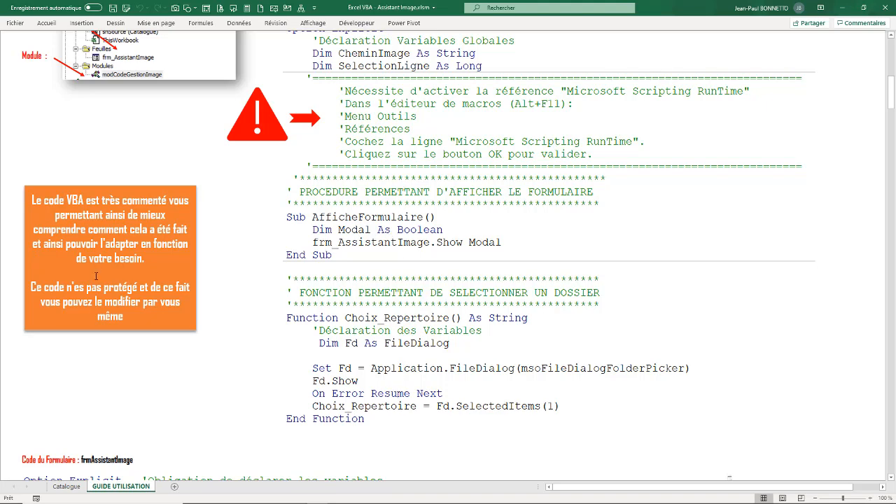
Step: Examine the frmAssistantImage form code listing in the guide, covering the initialization, insertion and deletion procedures
scroll(271, 290, "down", 12)
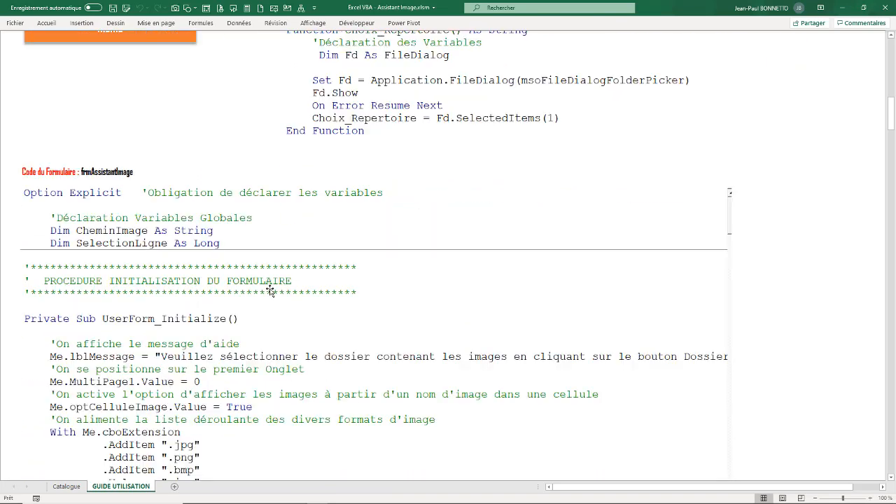
scroll(152, 173, "down", 4)
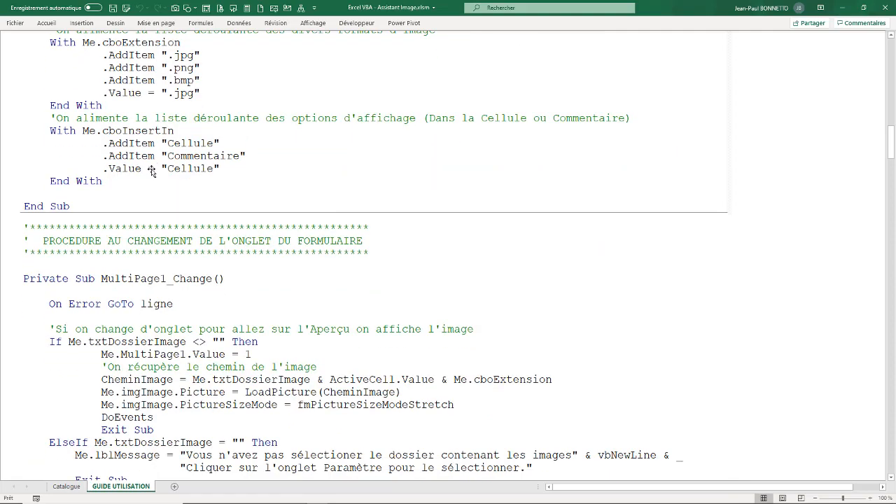
scroll(152, 172, "down", 20)
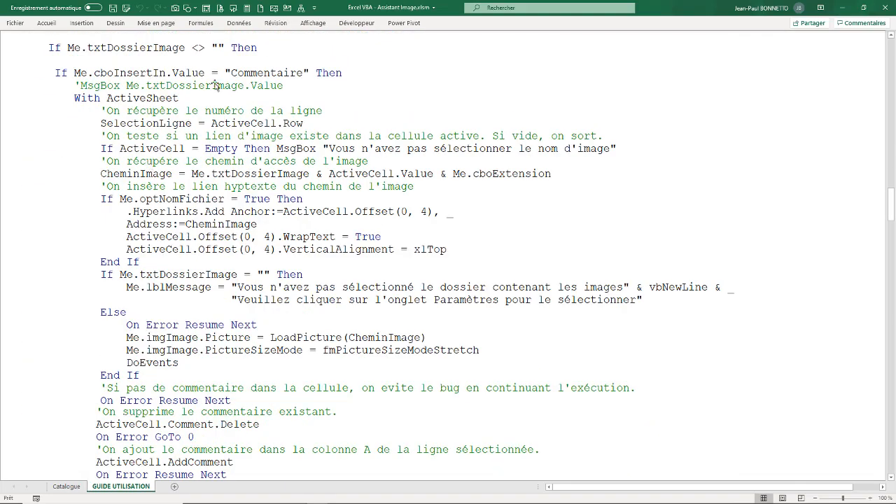
scroll(176, 252, "down", 4)
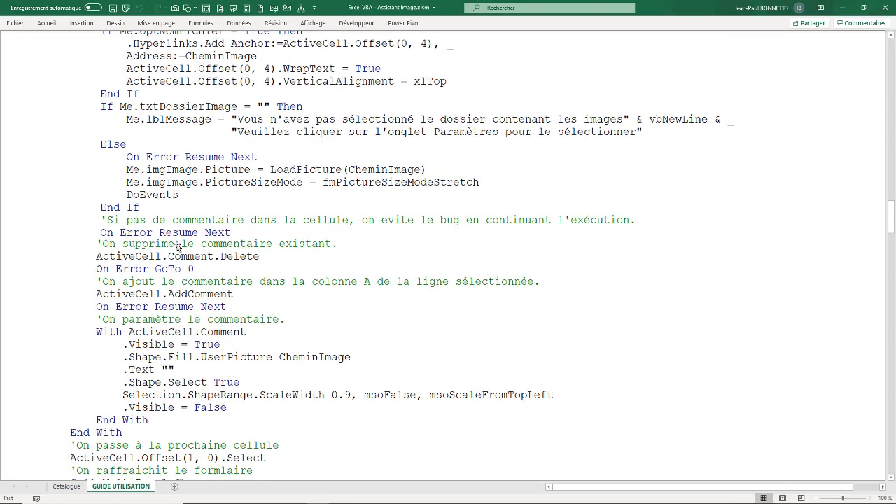
scroll(177, 246, "down", 18)
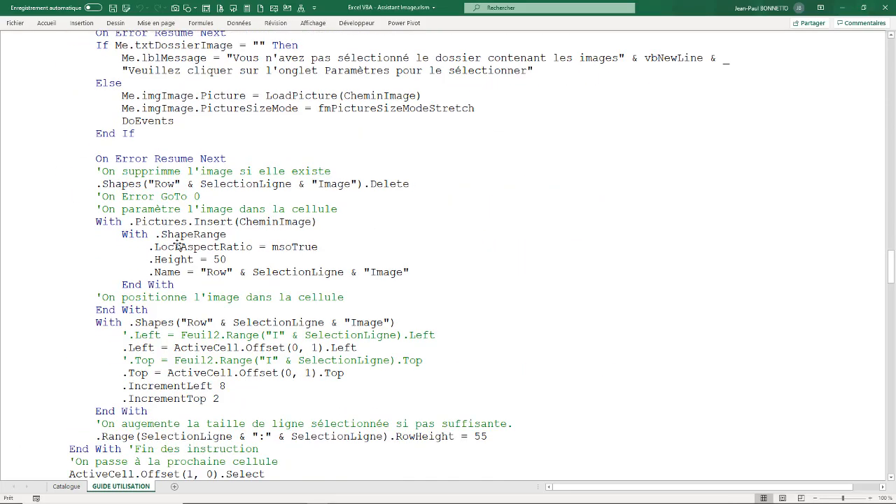
scroll(179, 246, "down", 14)
scroll(177, 246, "down", 13)
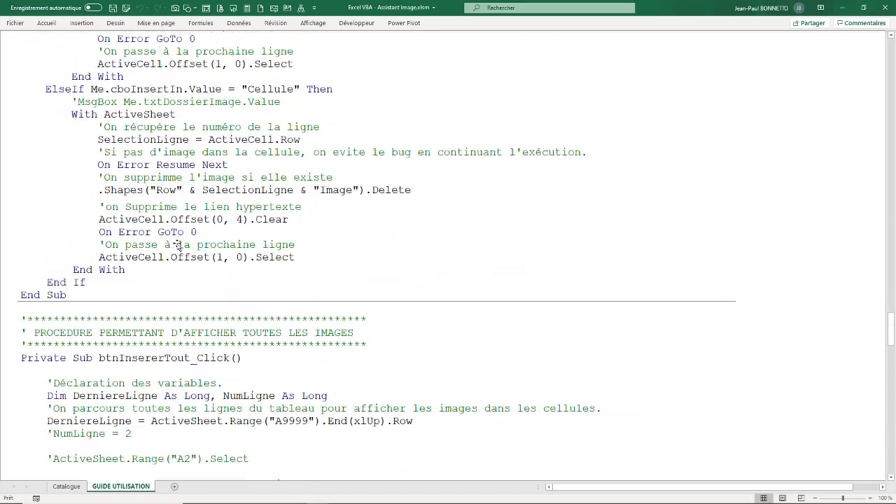
scroll(177, 245, "down", 4)
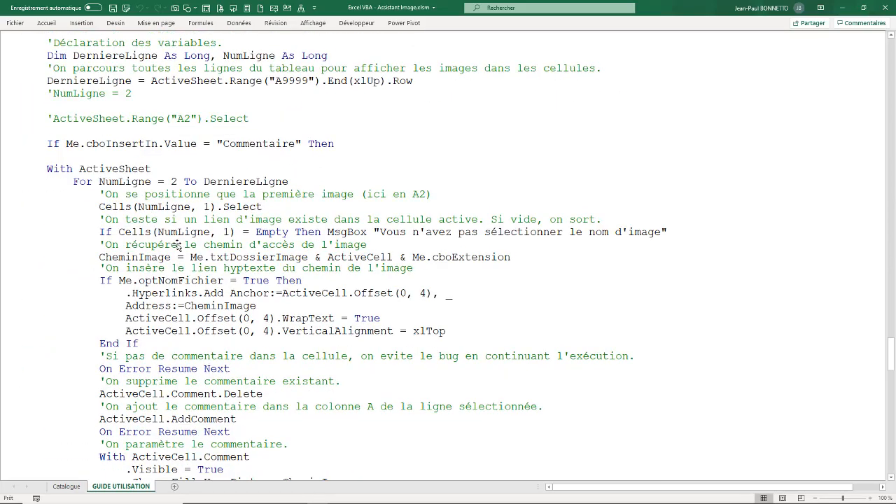
scroll(177, 245, "down", 10)
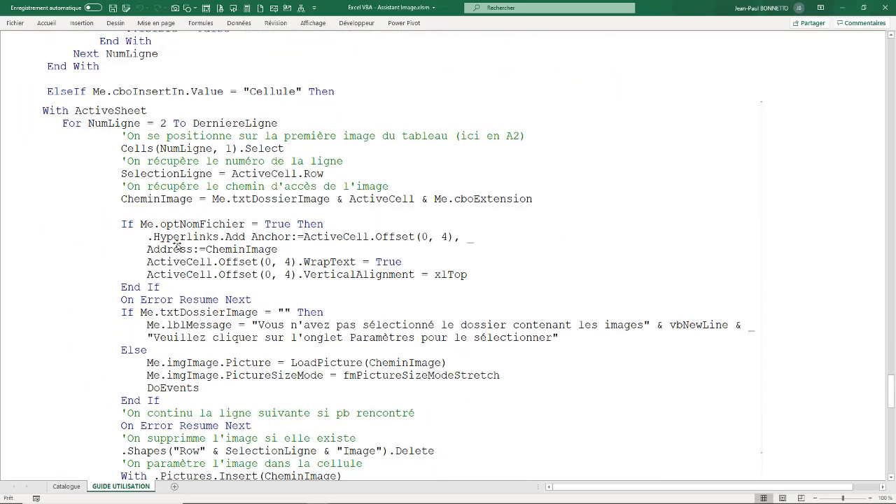
scroll(177, 245, "up", 20)
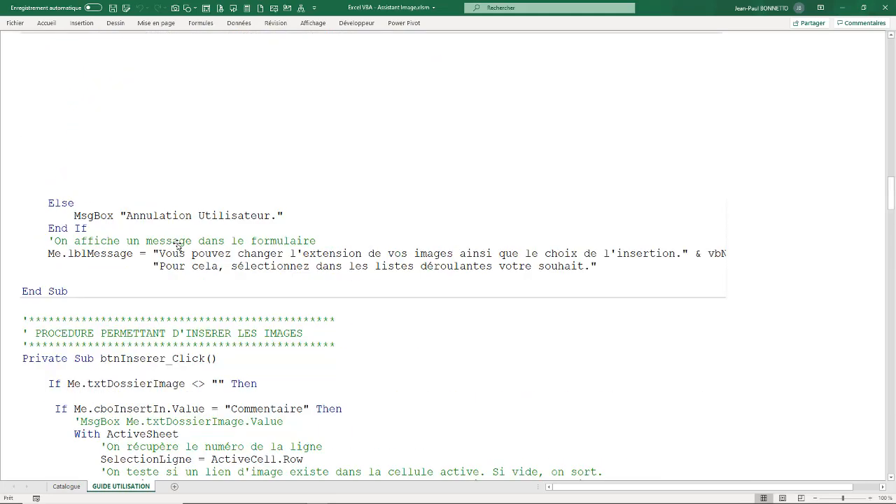
scroll(177, 245, "up", 5)
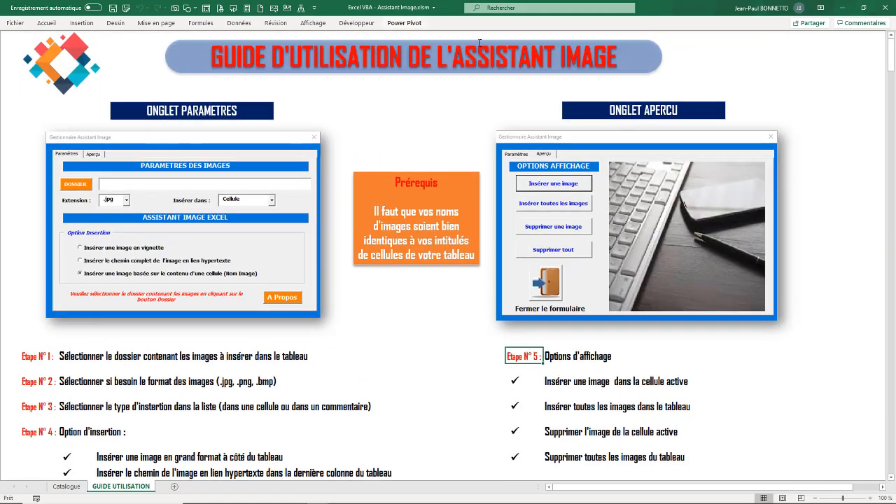
Step: Return to the Catalogue sheet and enter a Prix HT of 458,52 for the Carlton product
left_click(68, 487)
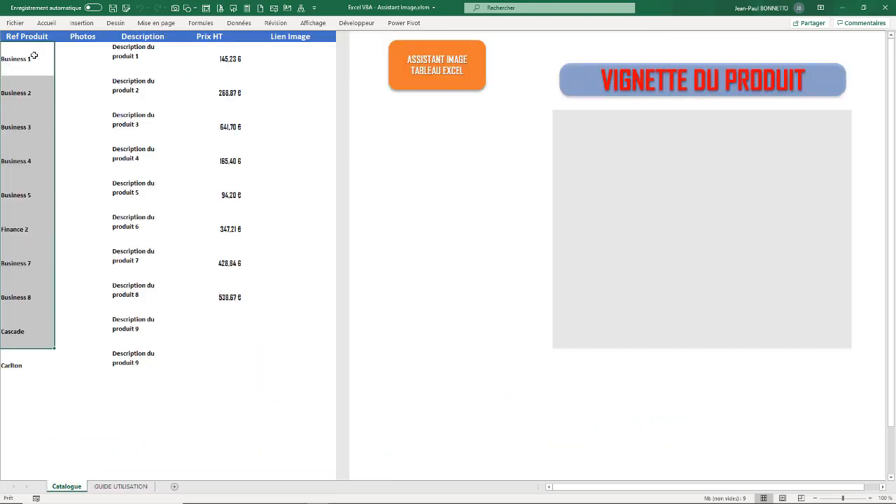
left_click(19, 161)
left_click(32, 75)
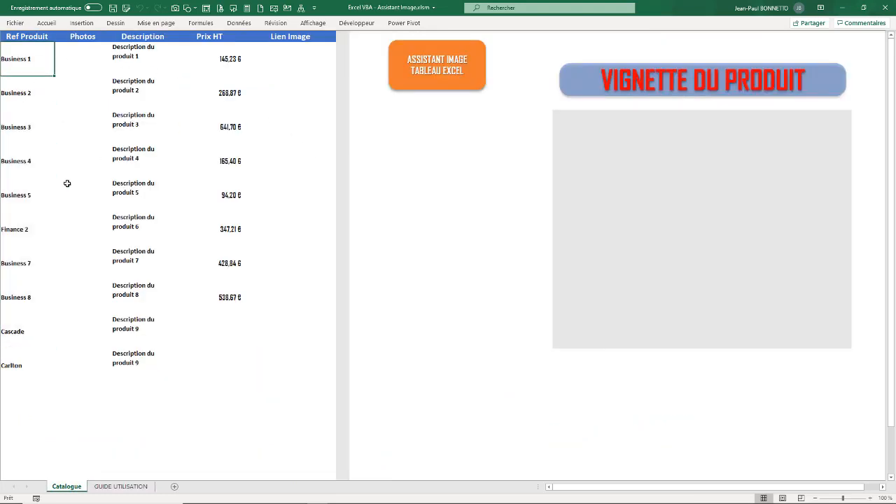
left_click(12, 126)
left_click(8, 328)
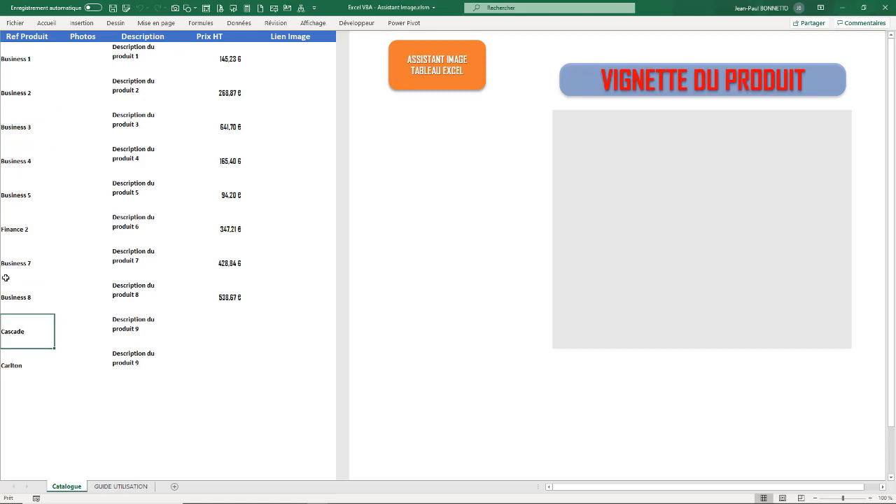
left_click(9, 363)
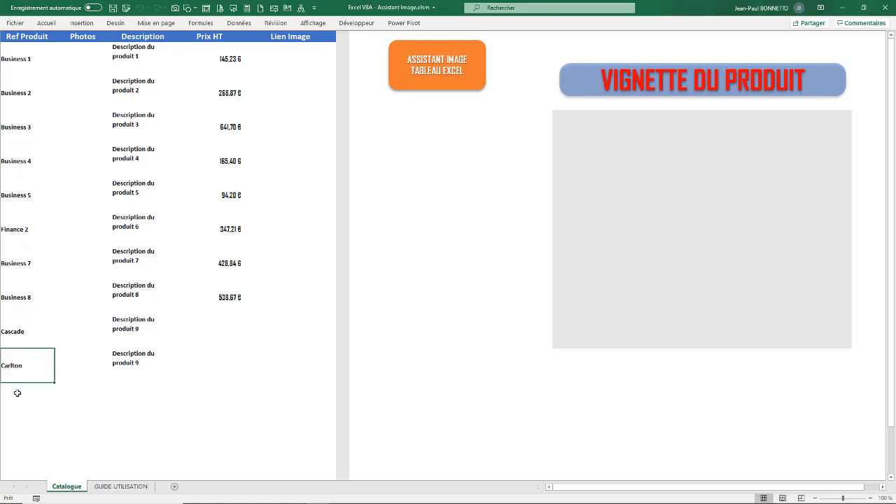
left_click(252, 362)
left_click(235, 361)
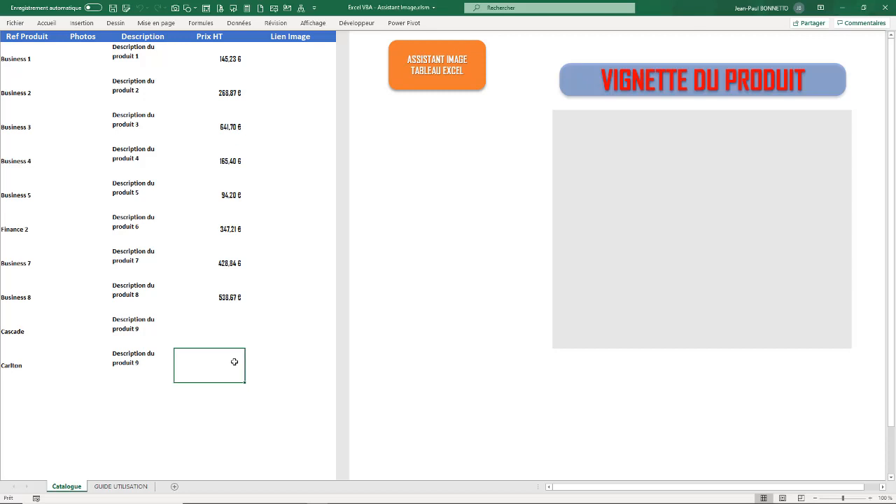
type("4")
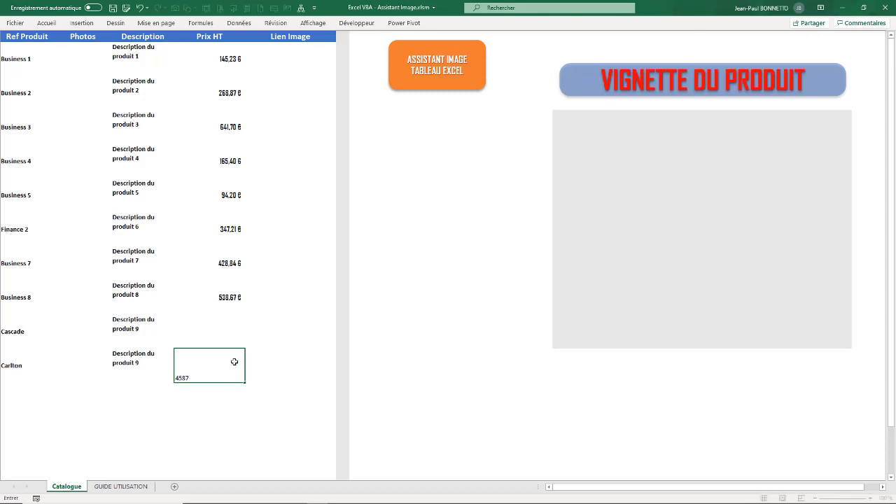
type("58,52")
key("Return")
Step: Open the image assistant for the Carlton reference and choose Mes Images as the image folder
left_click(9, 362)
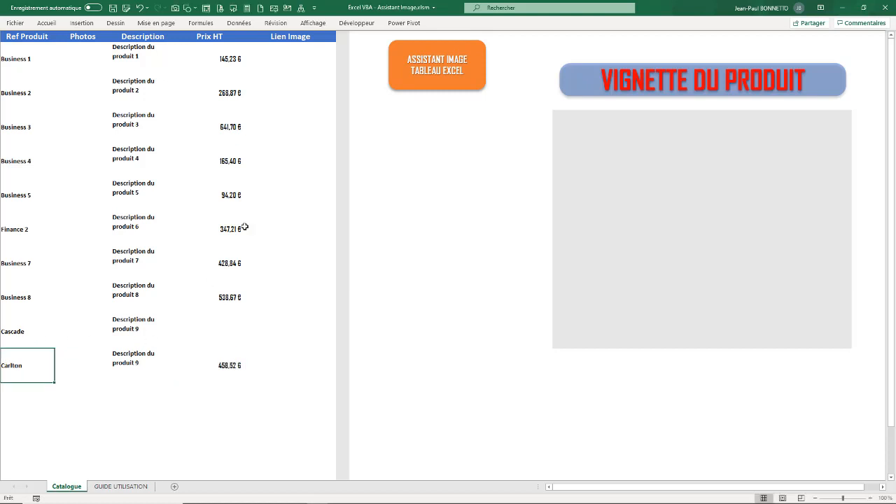
left_click(448, 65)
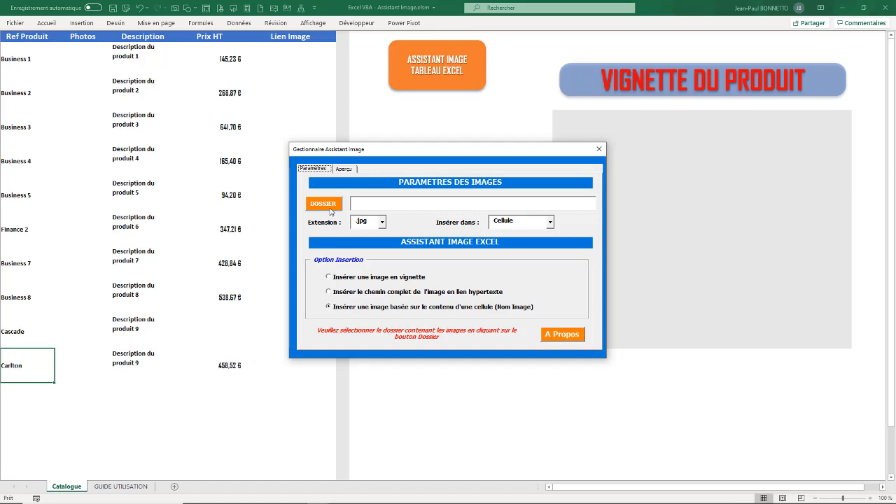
left_click(324, 204)
left_click(453, 240)
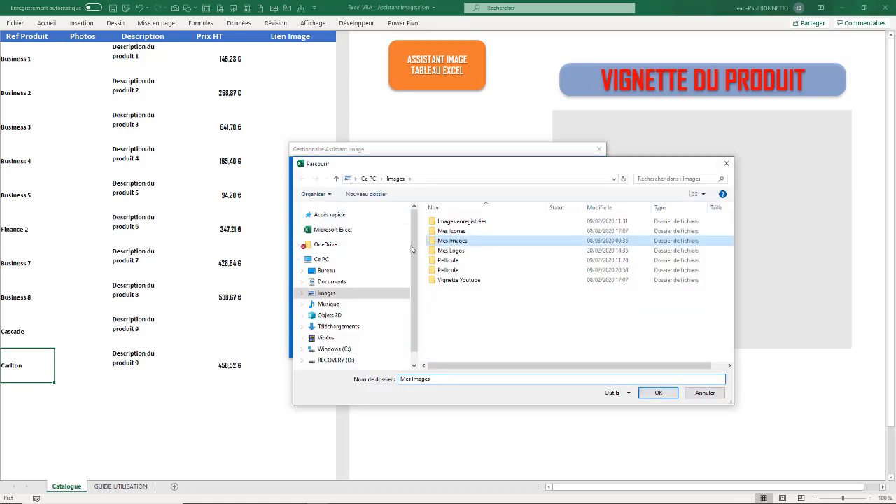
left_click(659, 393)
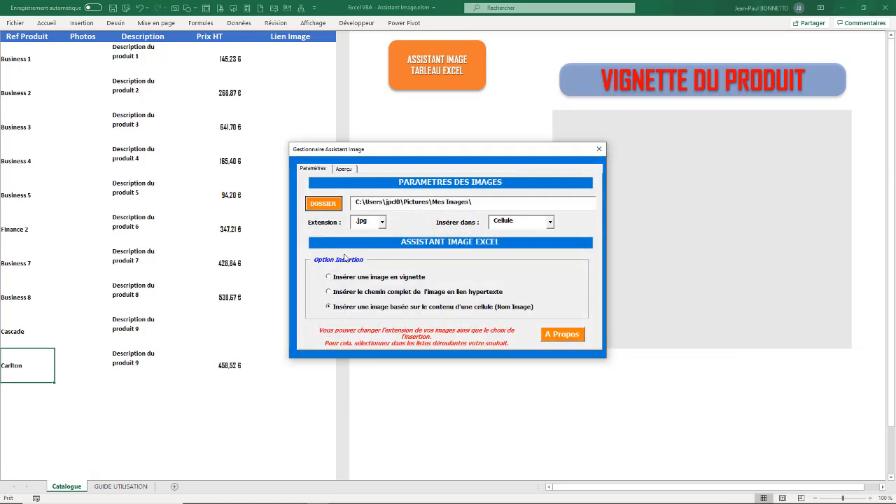
Step: Set the insertion option to "Insérer une image en vignette" and insert the Carlton image
left_click(332, 293)
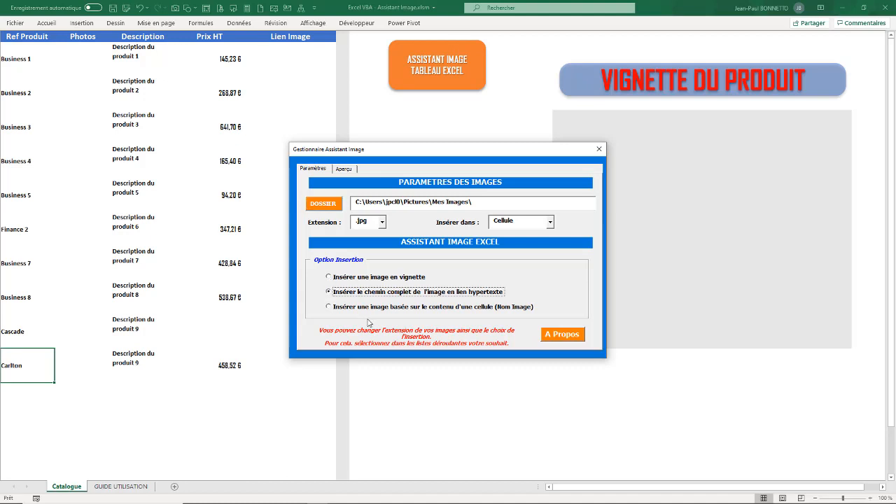
left_click(328, 277)
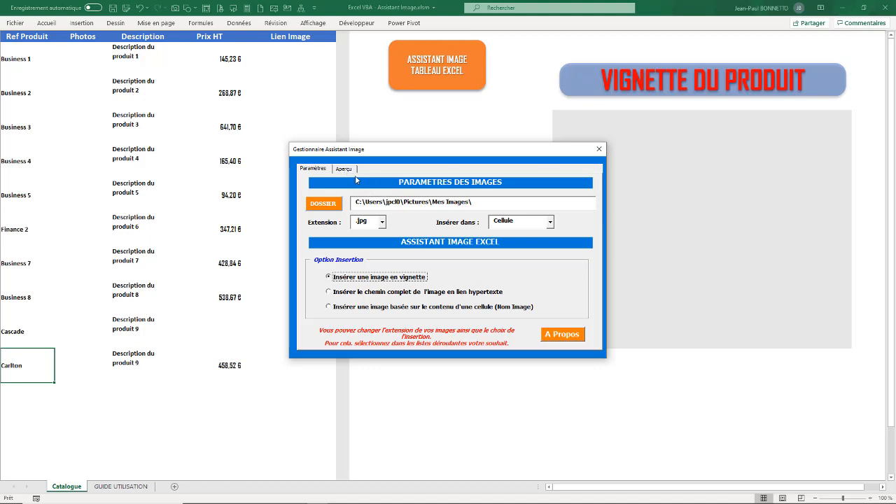
left_click(346, 170)
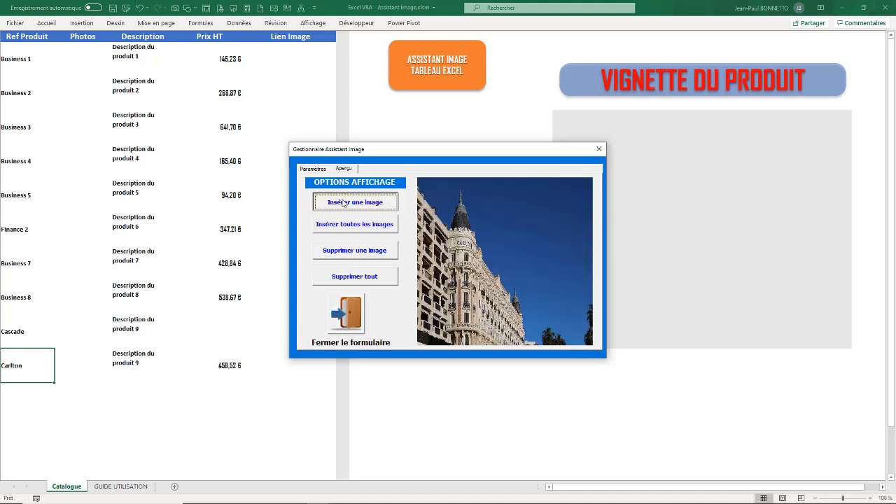
left_click(355, 202)
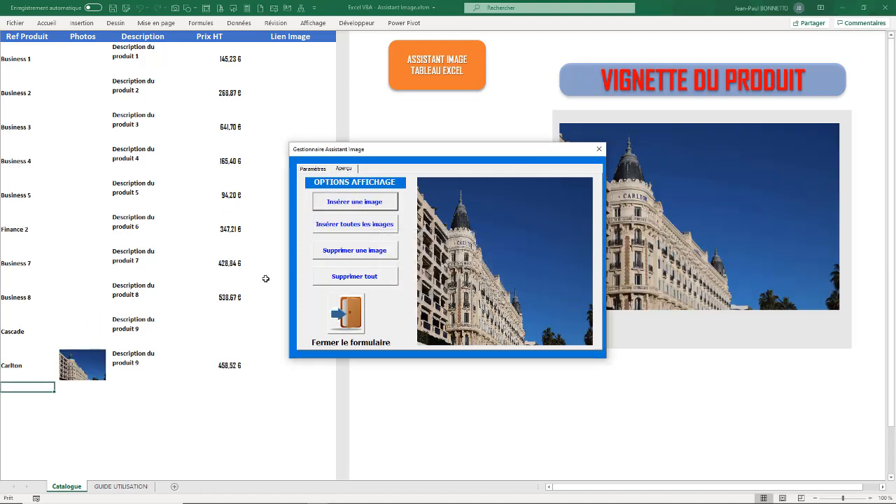
Step: Acknowledge the Carlton image insertion message and close the image assistant form
left_click(503, 290)
left_click(345, 317)
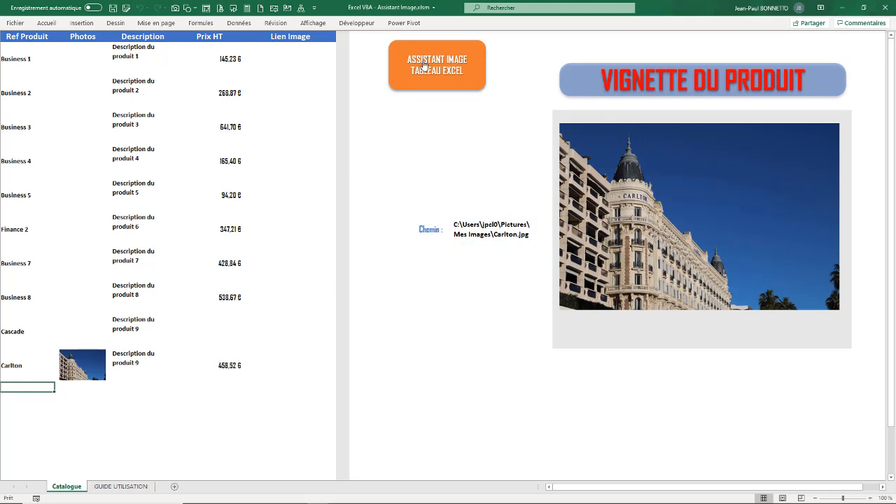
Step: Reopen the image assistant for the Carlton reference and try to insert the image's full path as a hyperlink
left_click(9, 362)
left_click(436, 73)
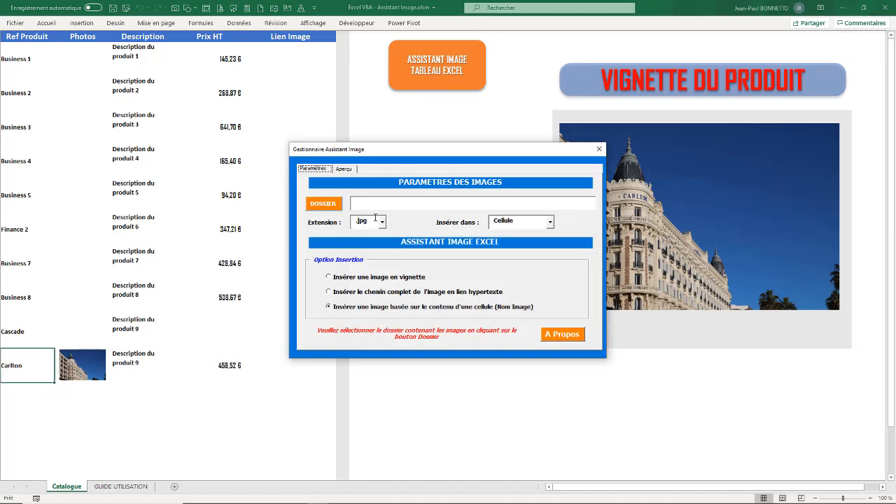
left_click(329, 291)
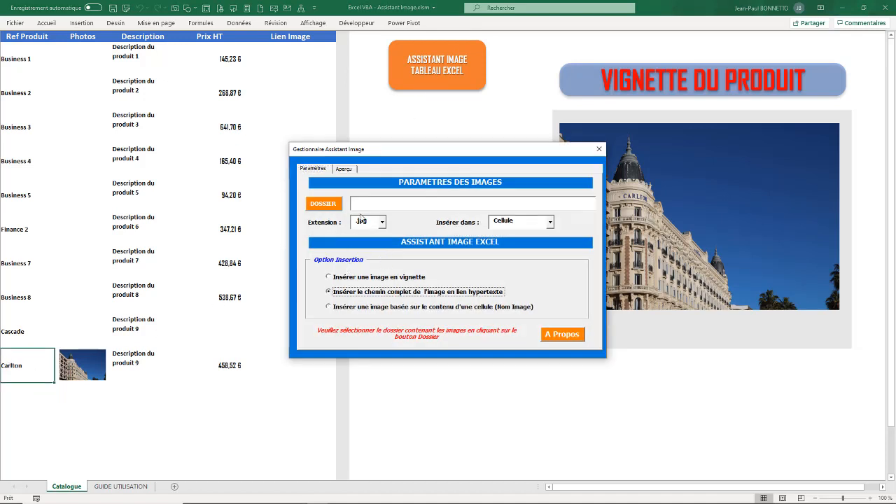
left_click(344, 169)
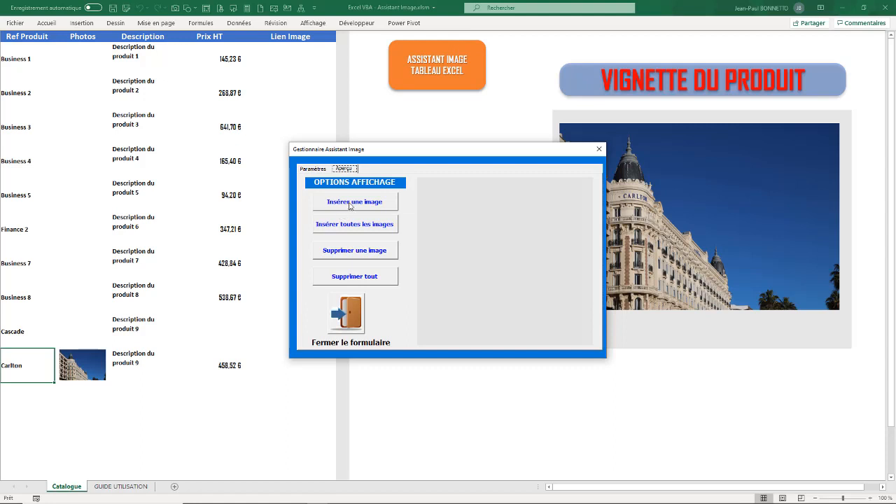
left_click(350, 204)
left_click(519, 291)
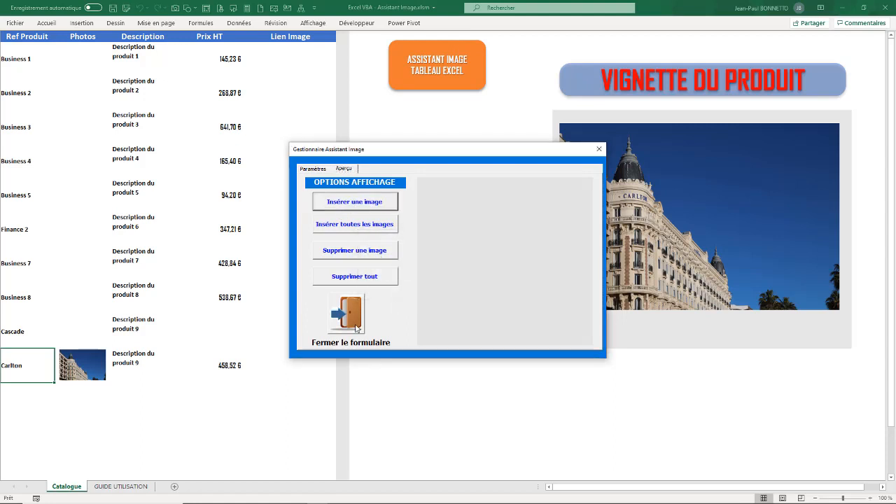
Step: Delete the Carlton product image and its large preview with the assistant, and close the form
left_click(354, 250)
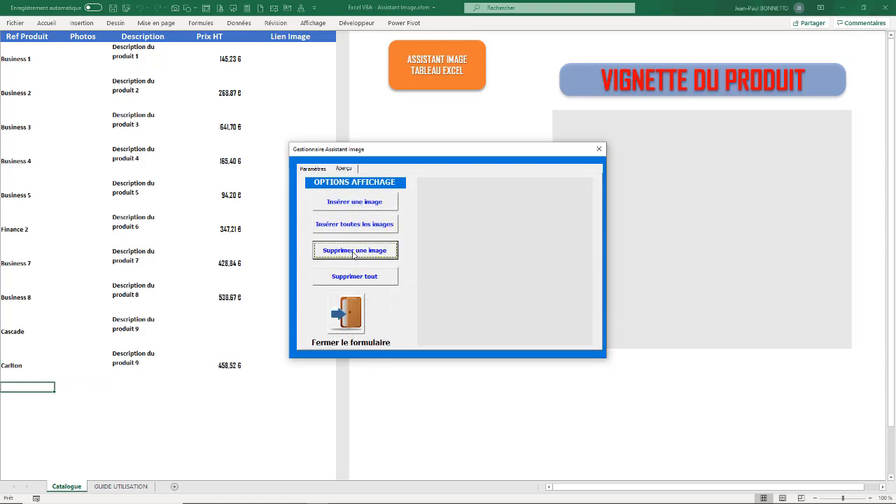
left_click(597, 149)
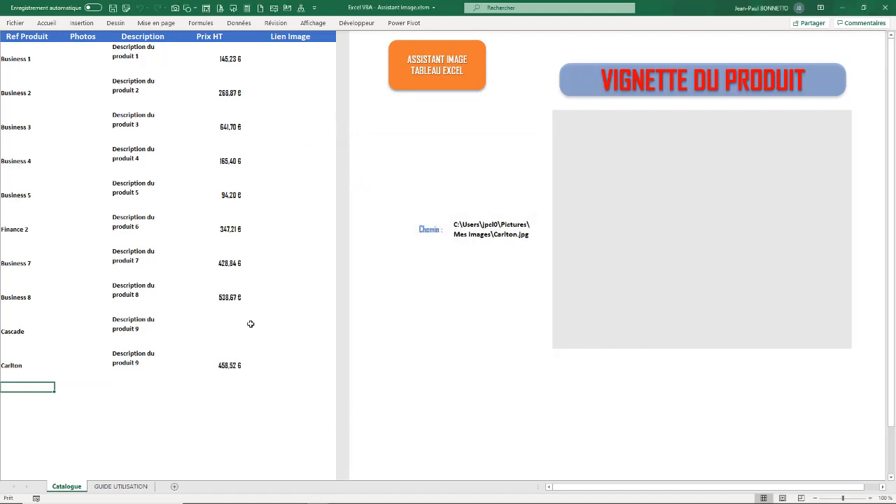
Step: Select the Business 3 reference, open the image assistant and delete all images from the catalogue table
left_click(36, 49)
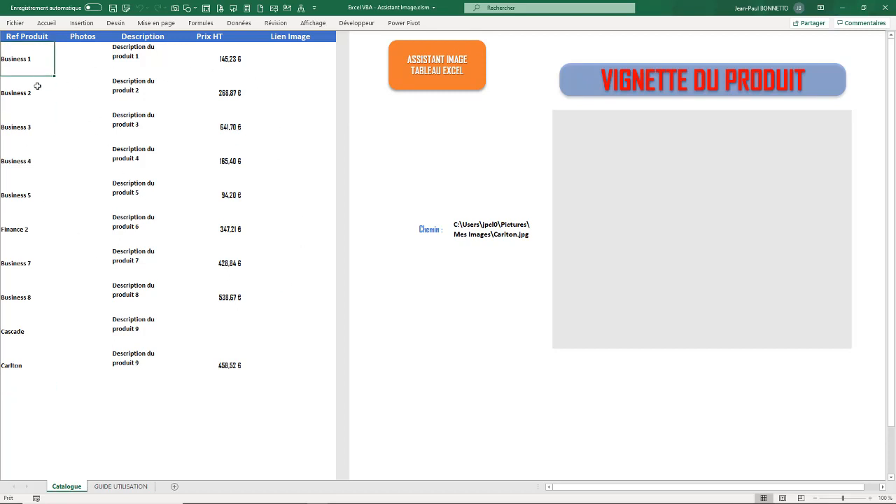
left_click(27, 123)
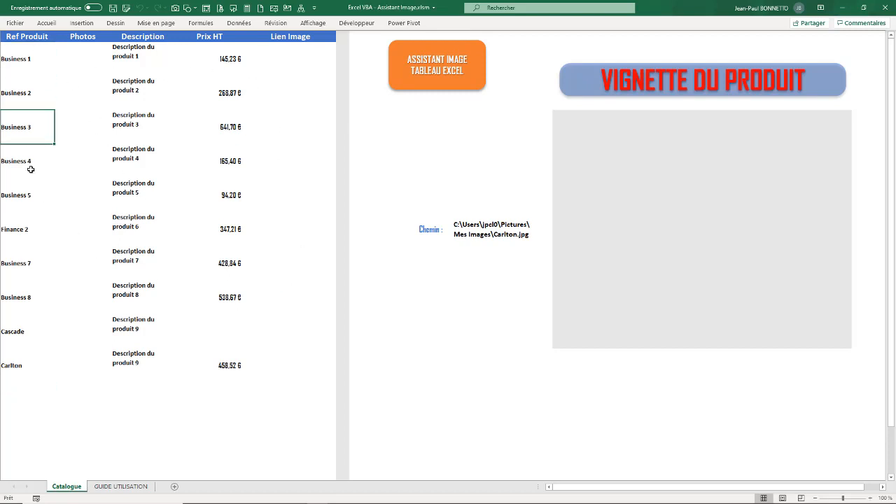
left_click(19, 234)
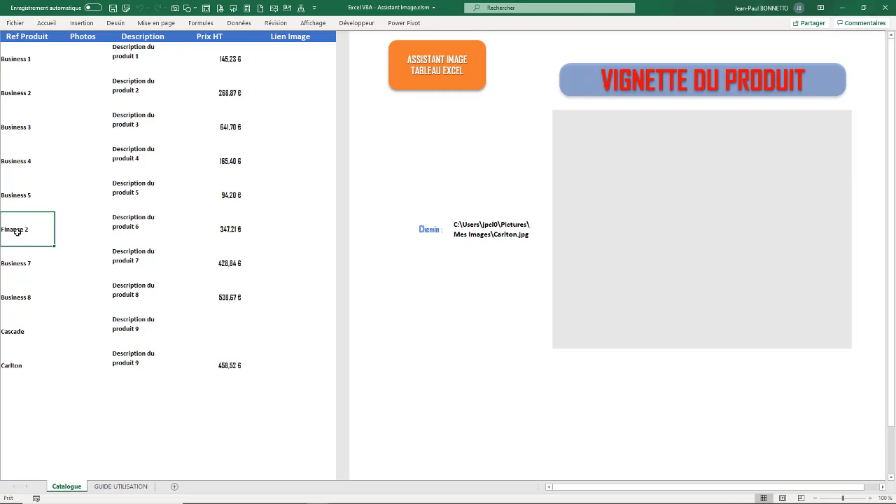
left_click(5, 134)
left_click(446, 63)
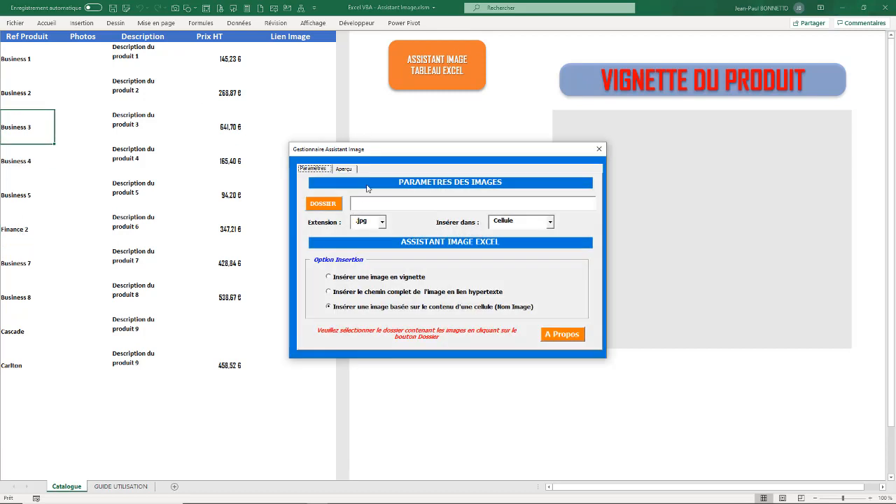
left_click(344, 169)
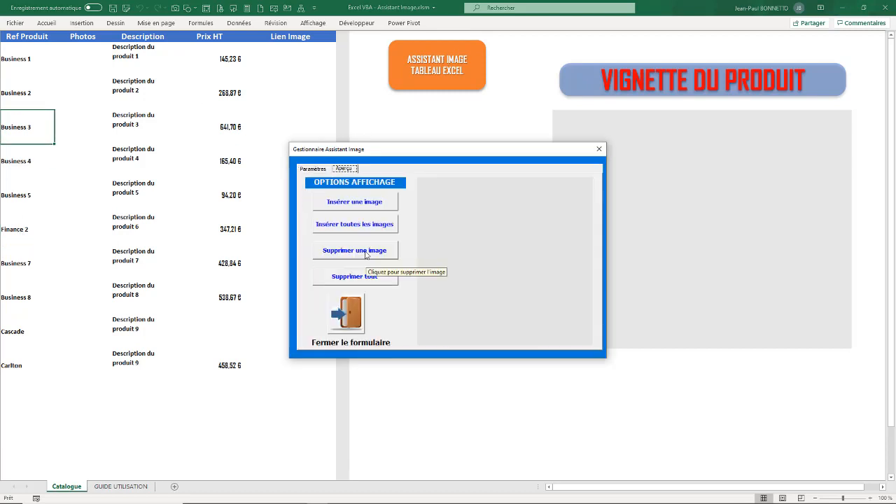
left_click(354, 277)
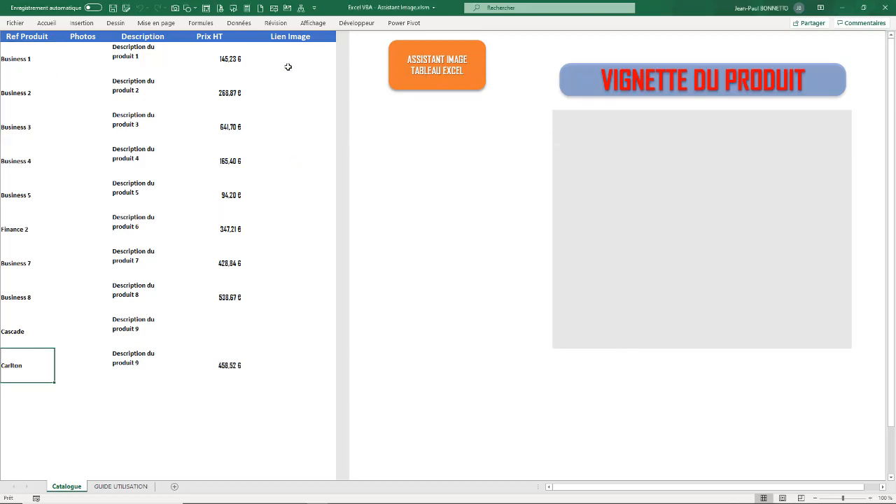
Step: Look at the GUIDE UTILISATION sheet and return to the Business 1 reference on the Catalogue sheet
left_click(139, 488)
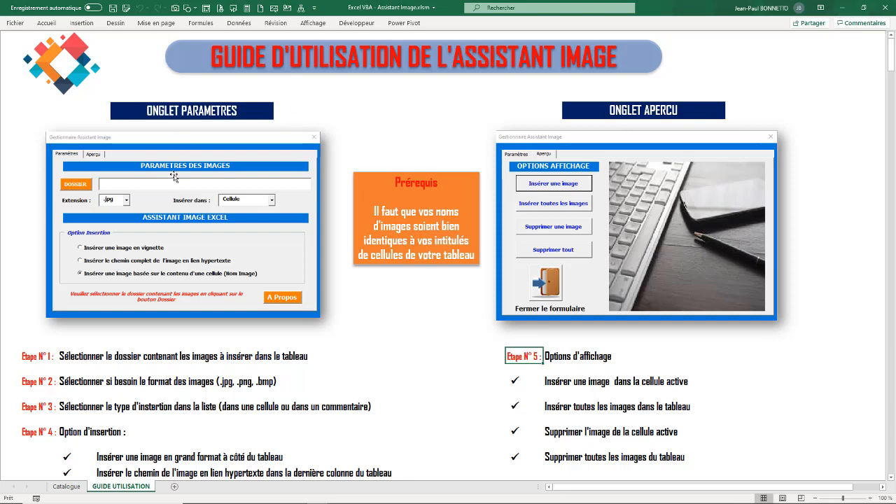
left_click(67, 486)
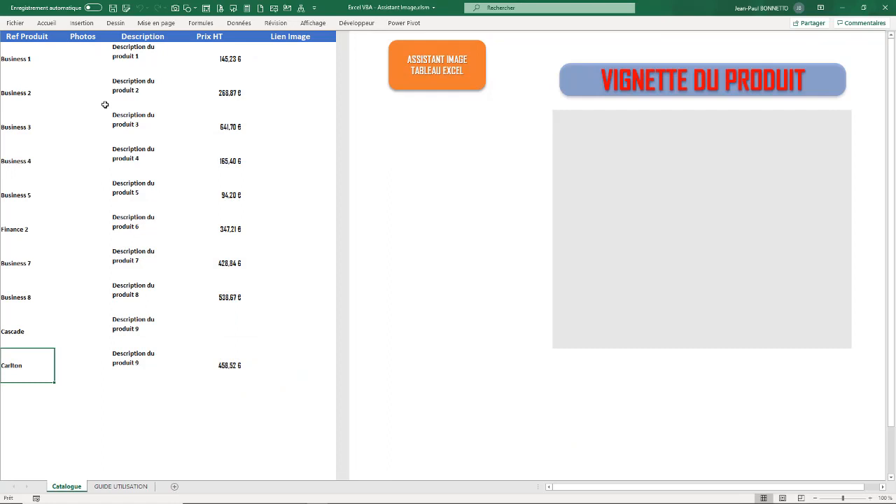
left_click(23, 56)
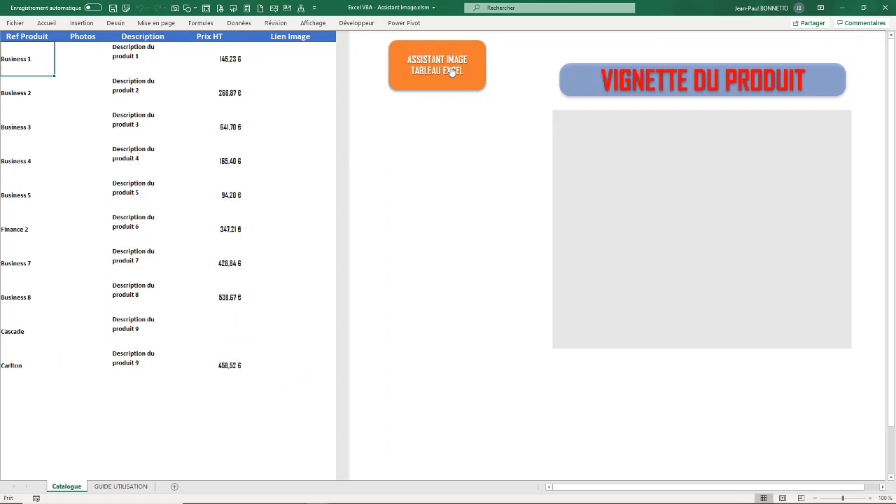